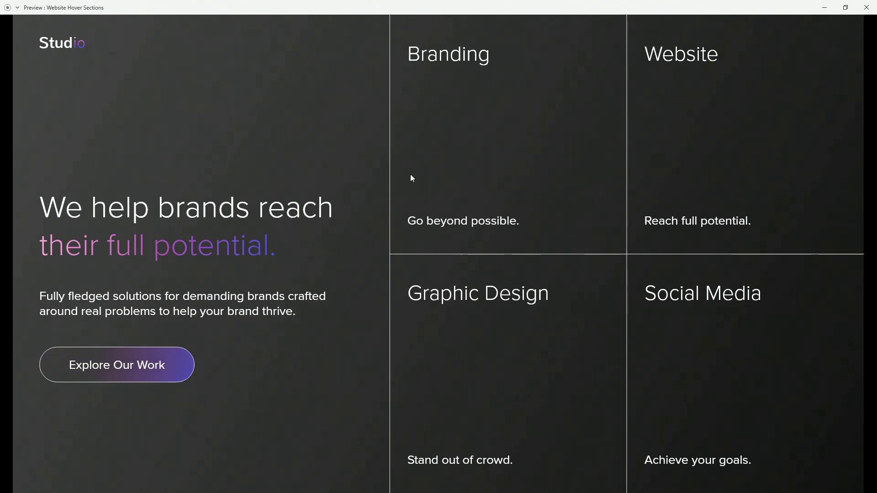
Step: Leave the preview window and return to the Website Hover Sections artboard in the design workspace
mouse_move(440, 158)
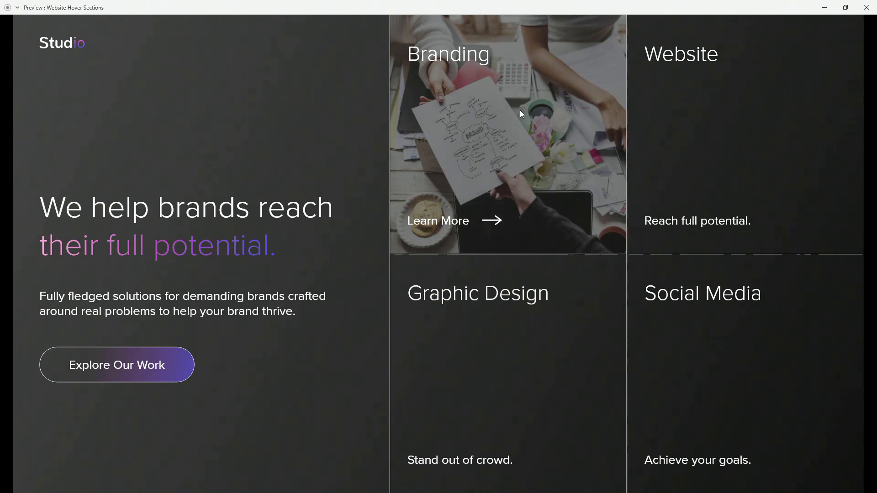
mouse_move(651, 228)
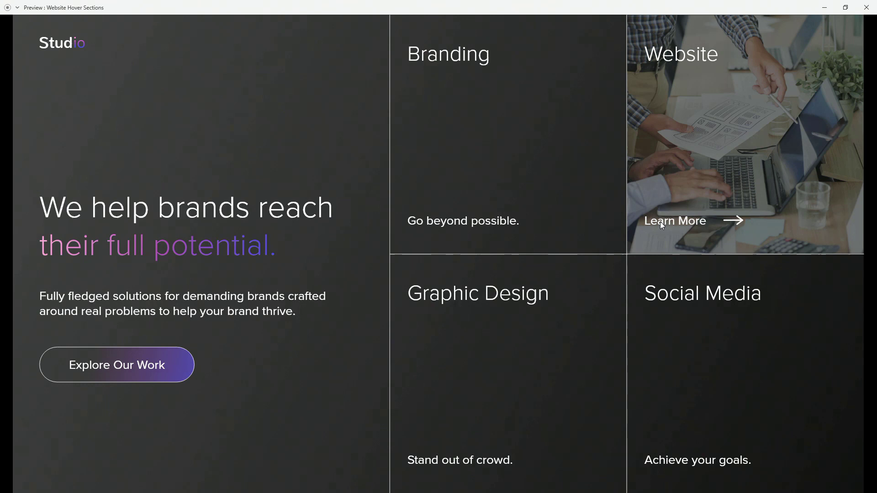
mouse_move(657, 443)
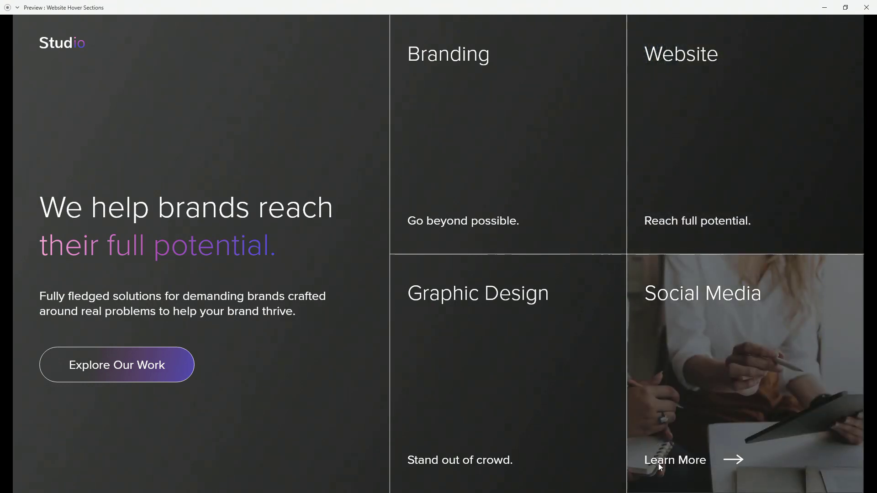
mouse_move(442, 437)
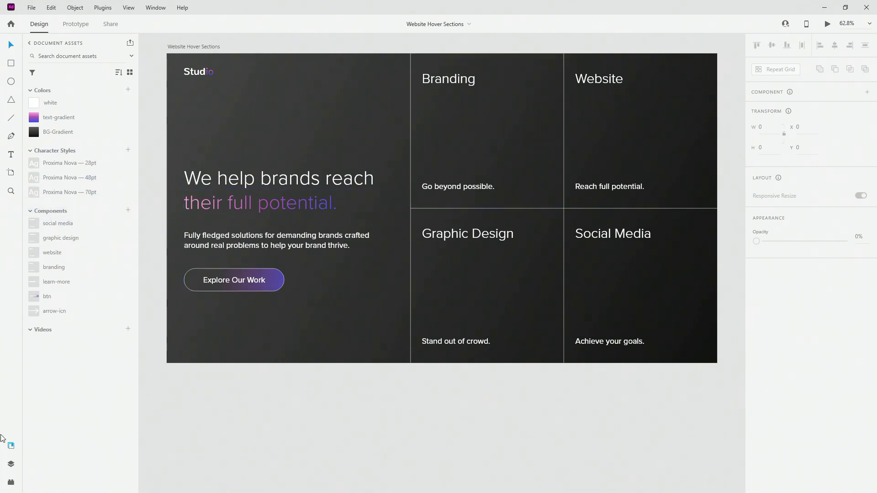
Step: Show the layers list and select the Website Hover Sections artboard
click(11, 464)
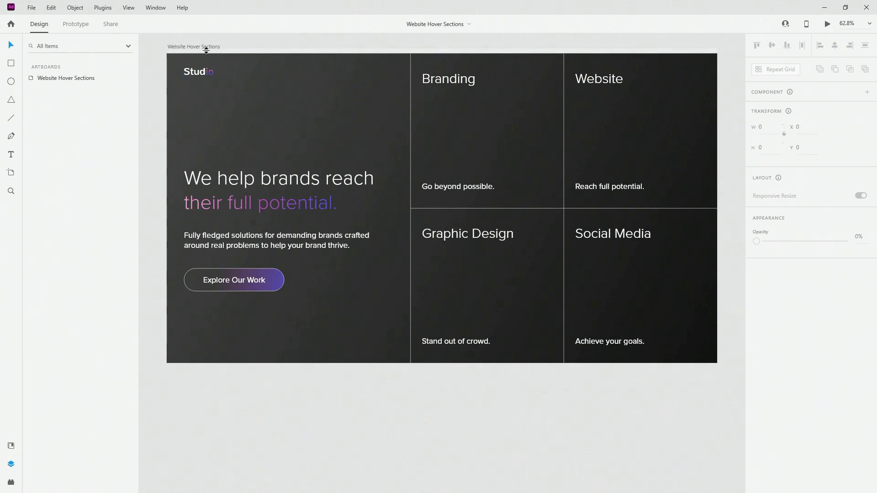
click(206, 47)
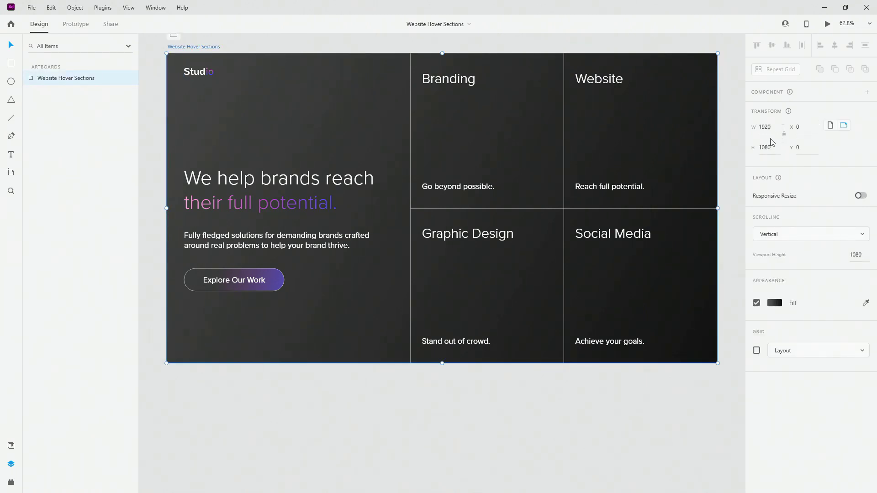
click(11, 446)
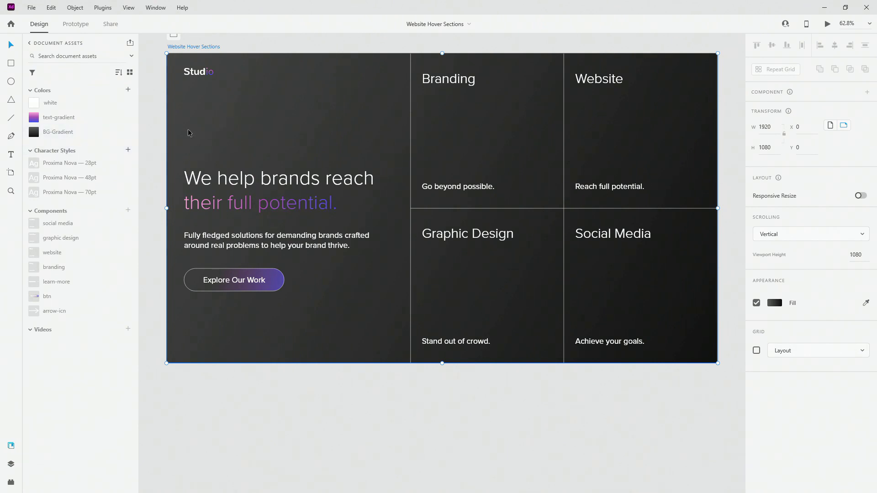
click(10, 466)
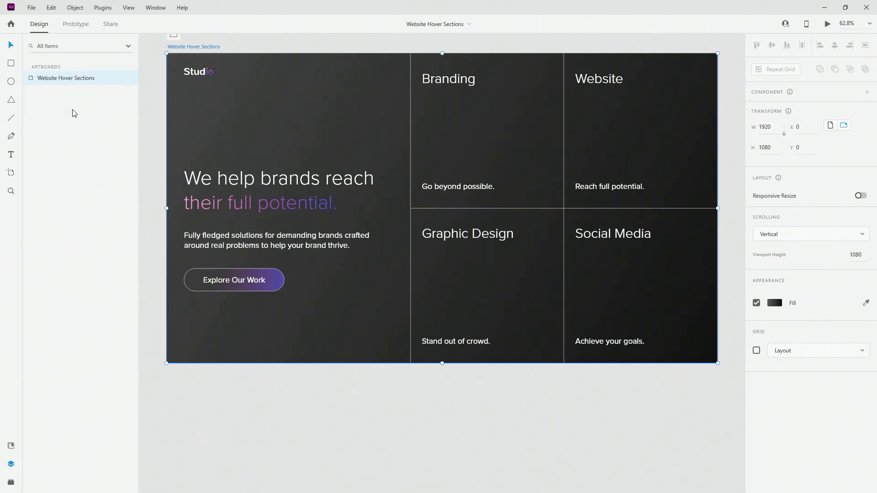
Step: Select the hero text, lines and Branding layers, then expand the text group
click(261, 179)
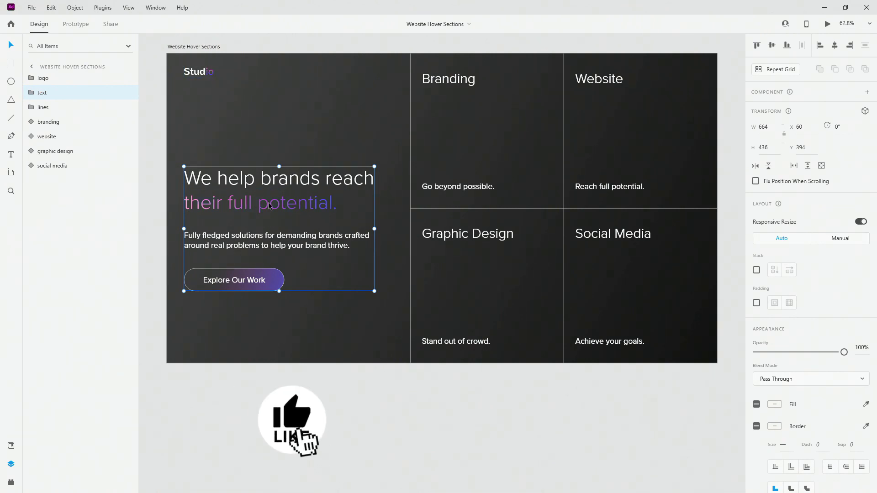
click(50, 108)
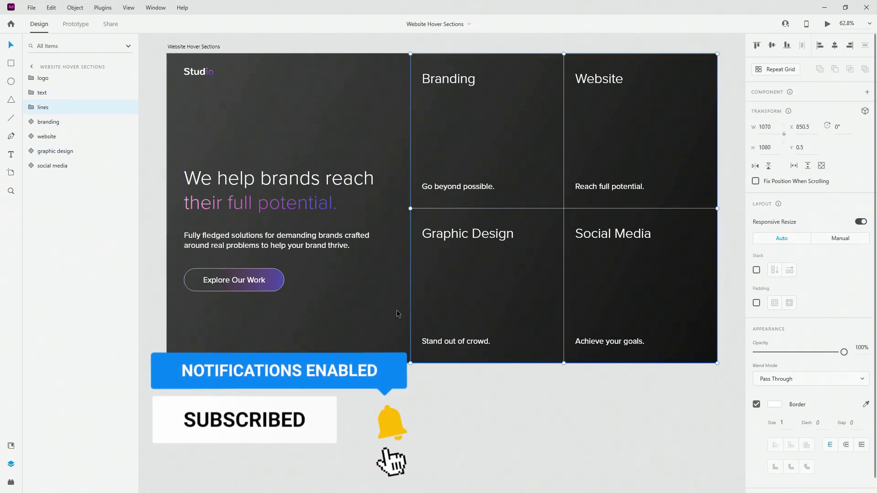
click(40, 123)
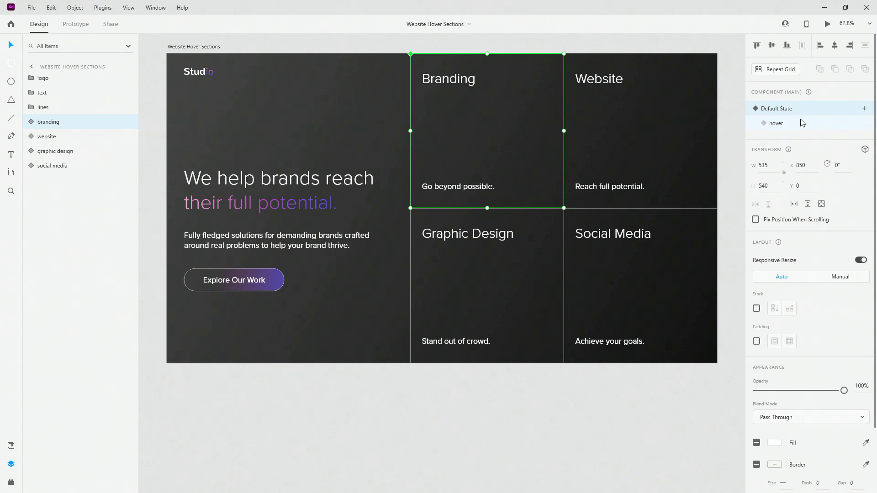
click(32, 99)
Step: Select the 'We help brands reach' headline and set its fill to white #FFFFFF
scroll(190, 198, up, 3)
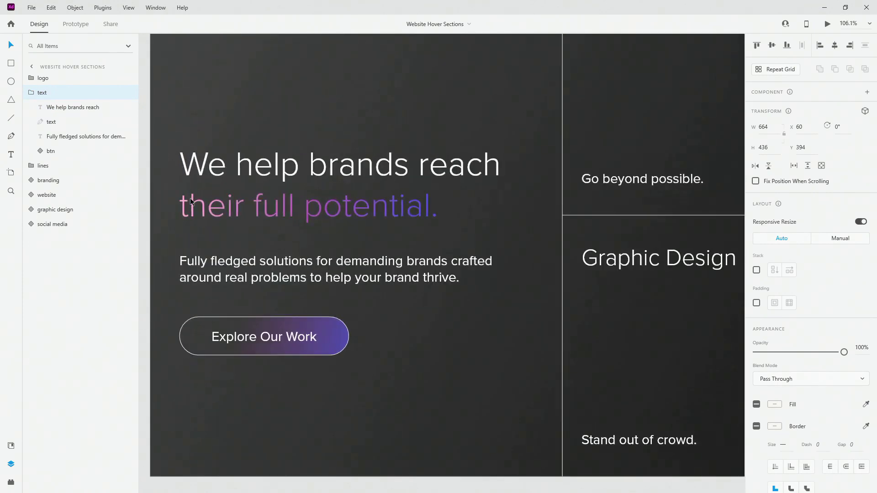
click(72, 107)
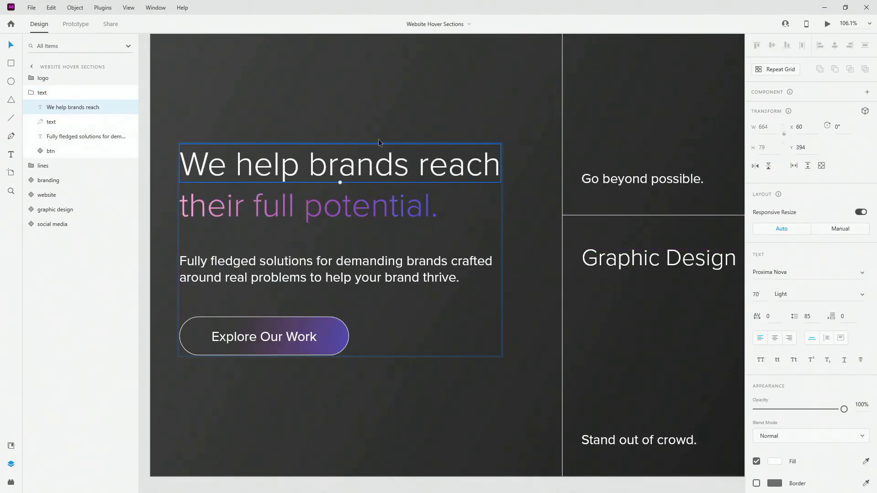
click(63, 122)
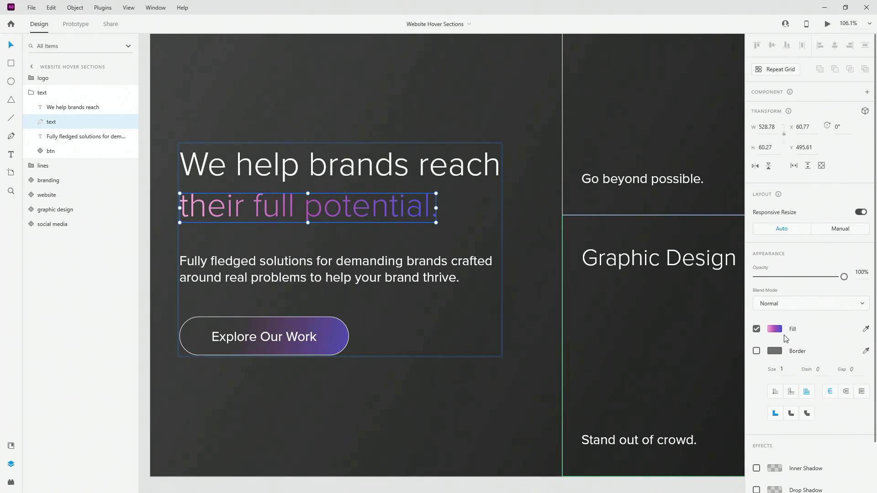
click(62, 108)
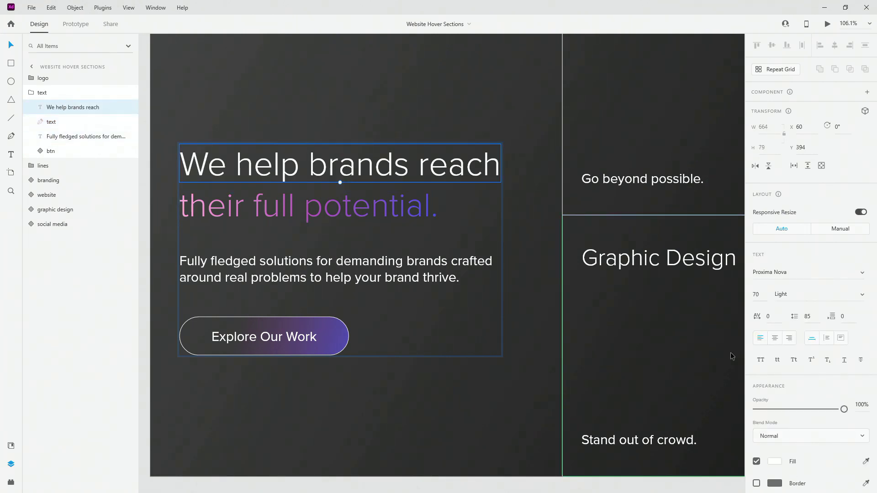
scroll(776, 393, down, 2)
click(777, 394)
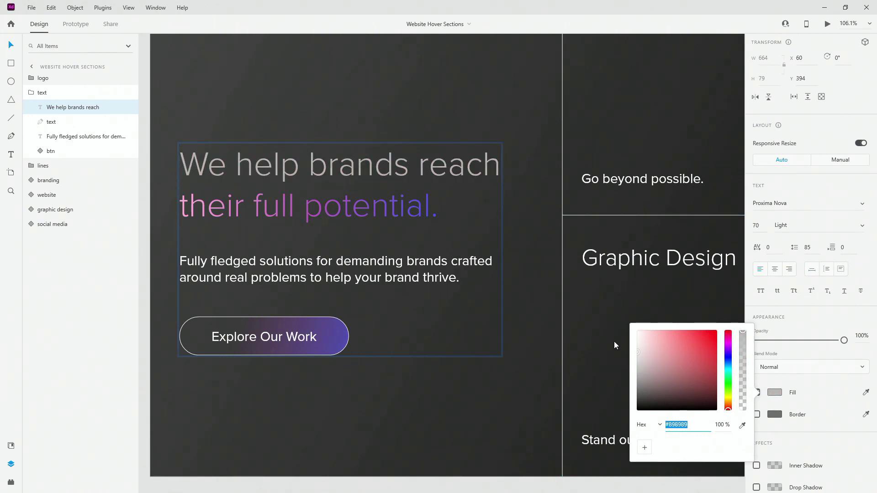
key(Return)
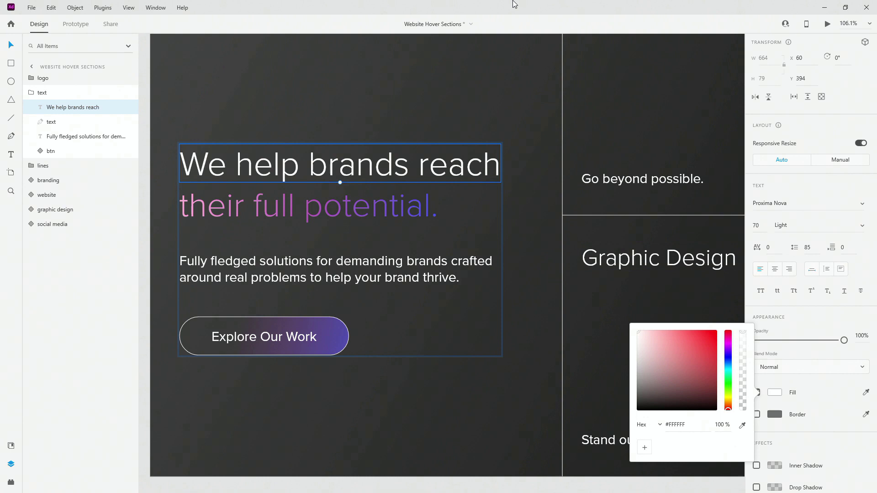
Step: Close the colour picker, duplicate the headline, then delete the copy so one headline remains
click(67, 114)
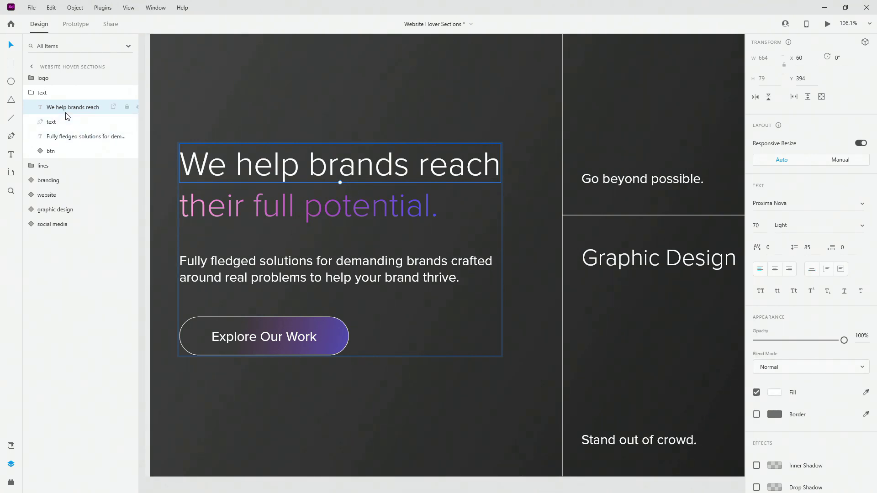
key(ctrl+d)
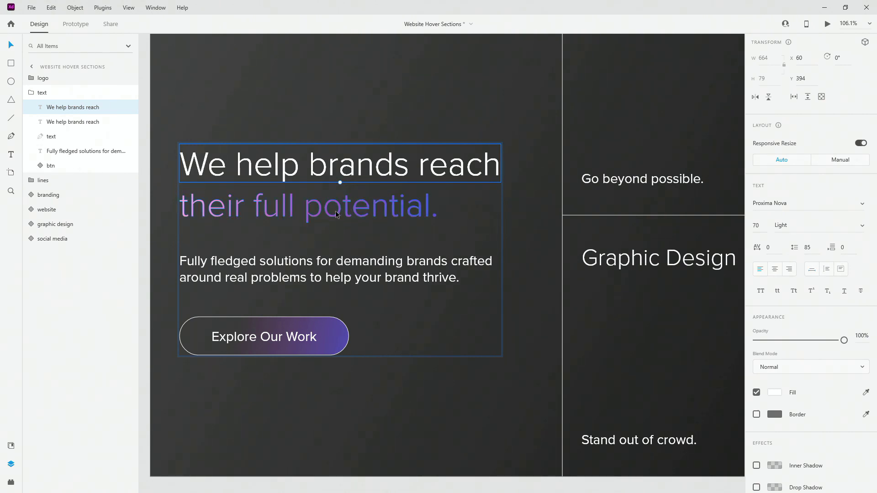
click(73, 8)
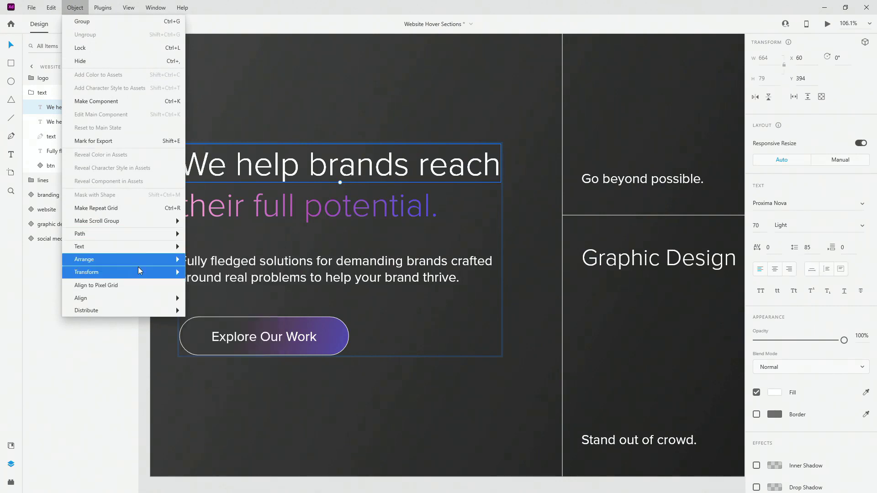
mouse_move(147, 230)
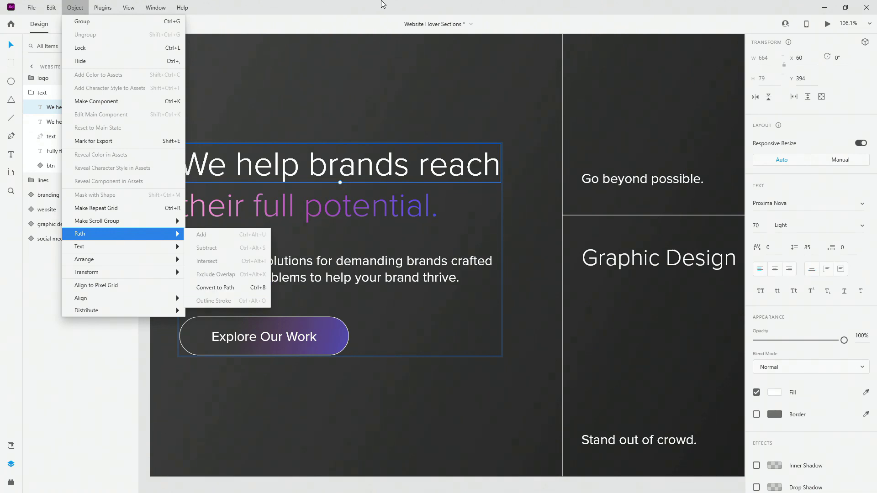
click(215, 291)
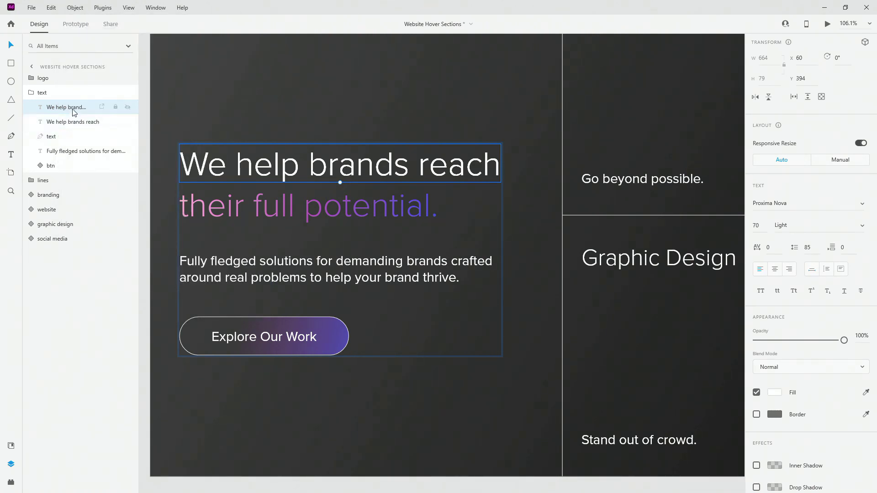
key(Delete)
click(73, 121)
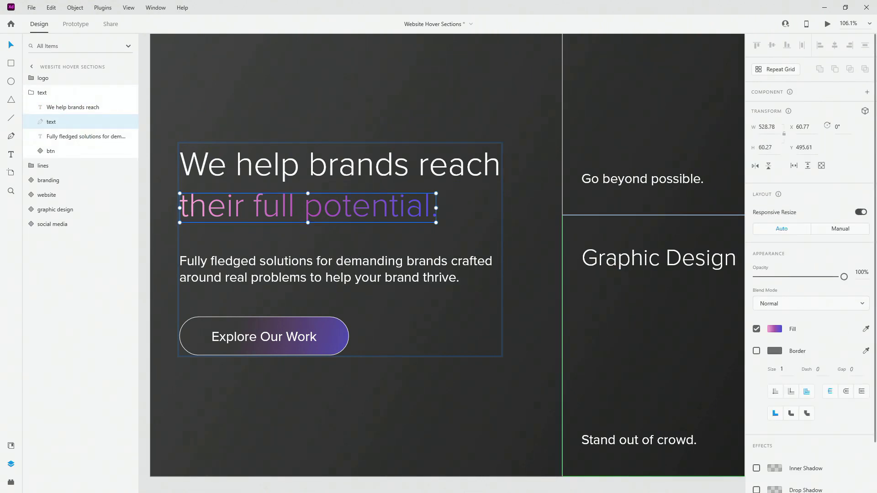
click(775, 329)
click(662, 256)
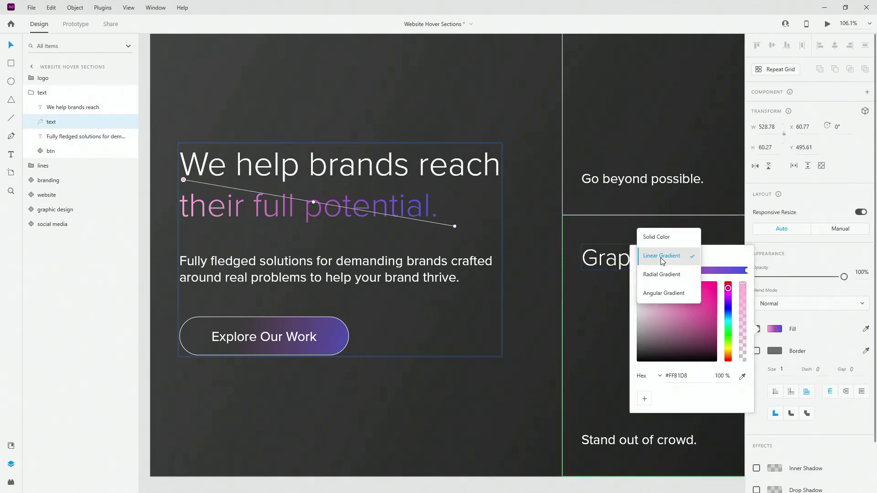
click(661, 256)
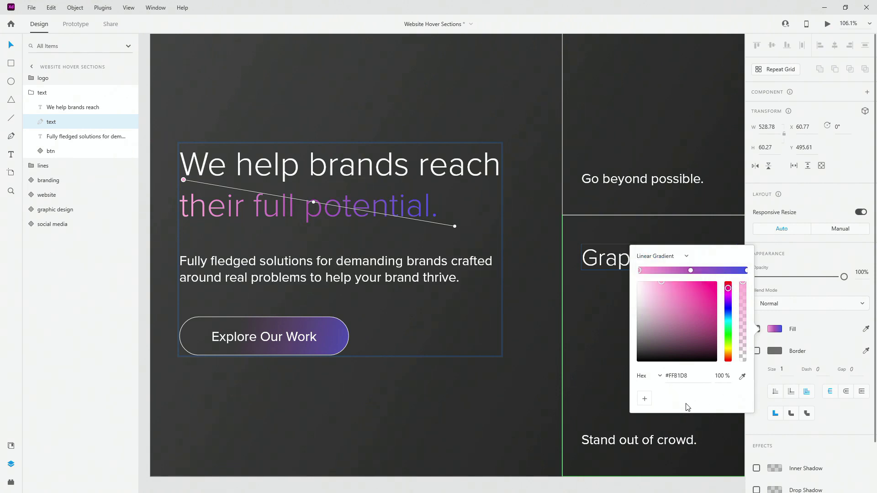
click(11, 445)
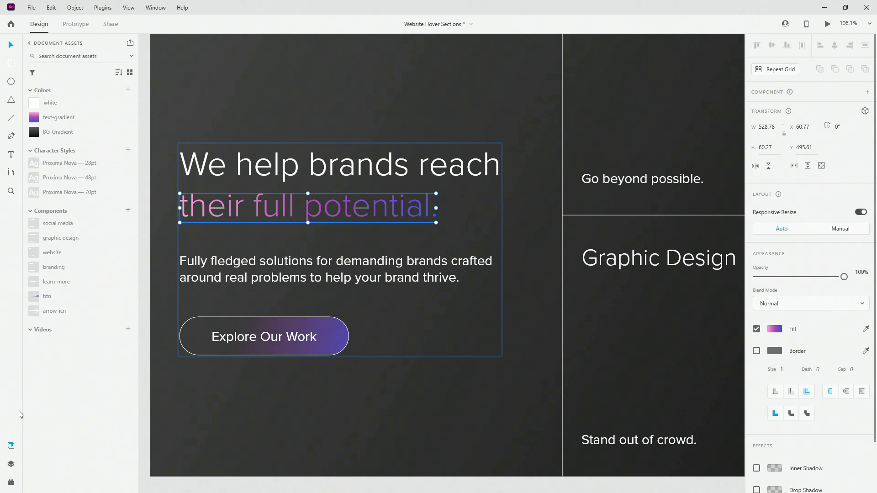
click(16, 466)
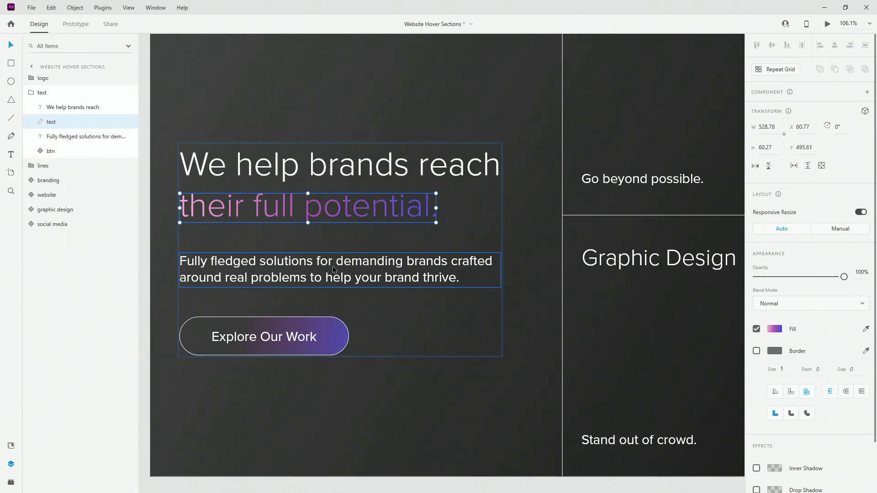
click(332, 266)
click(53, 152)
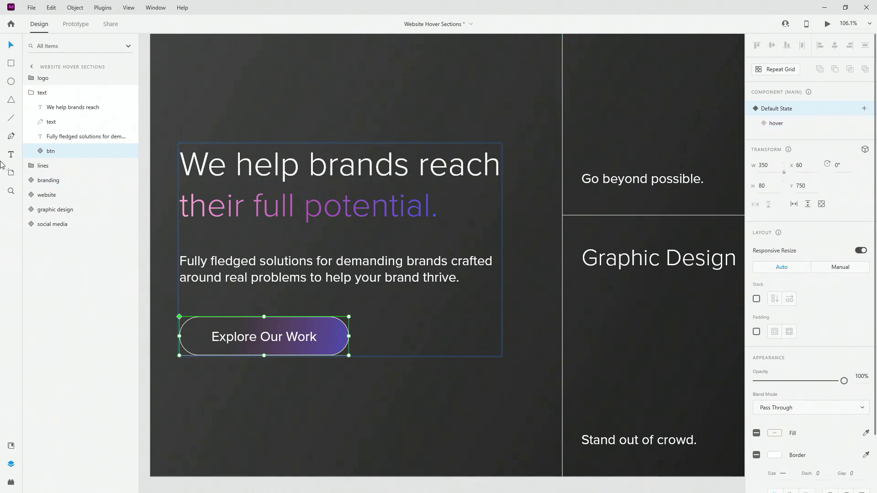
Step: Give btn-bg a linear gradient with stops #FFB1D8 0%, #AF5EB5 0% and #4057E6 100%
click(38, 151)
click(78, 196)
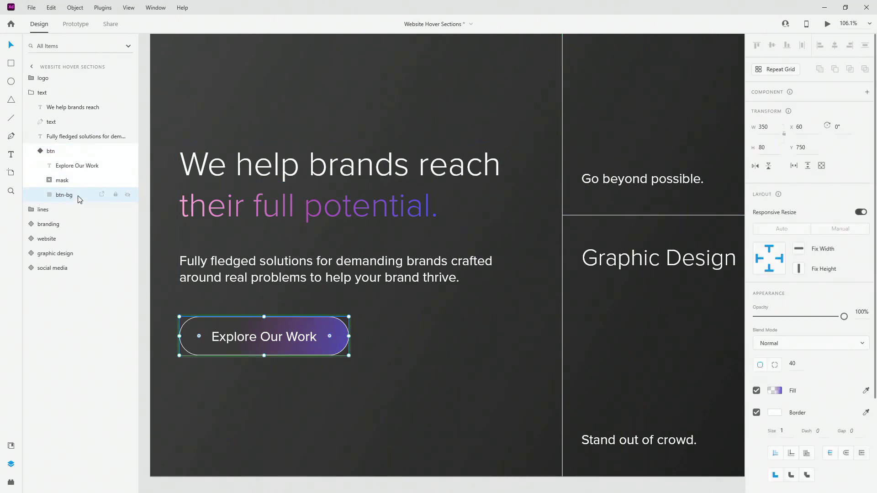
click(774, 391)
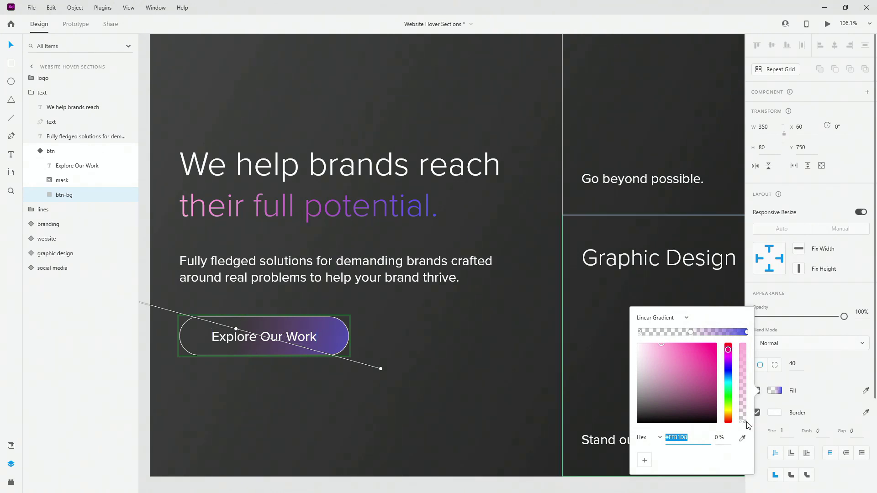
scroll(440, 280, down, 2)
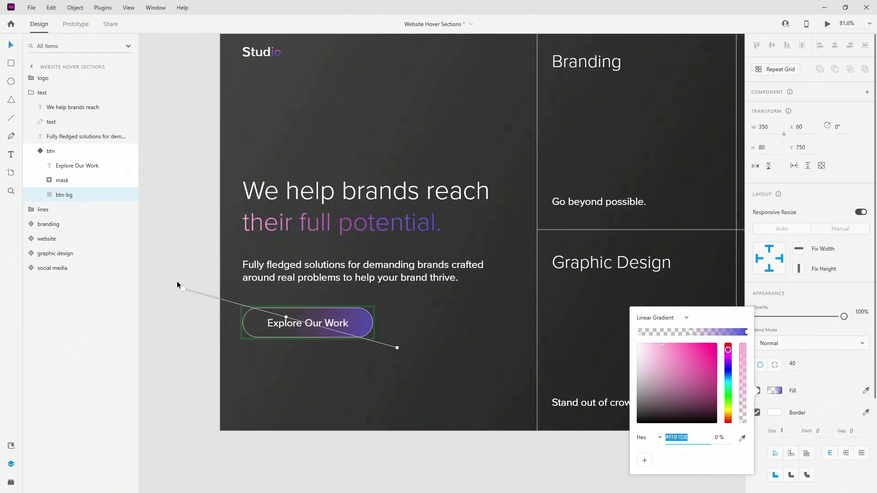
click(690, 332)
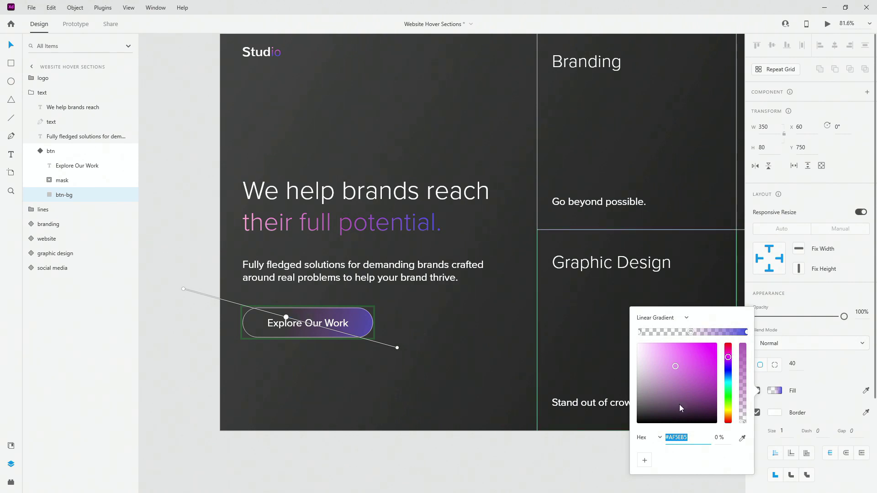
click(397, 348)
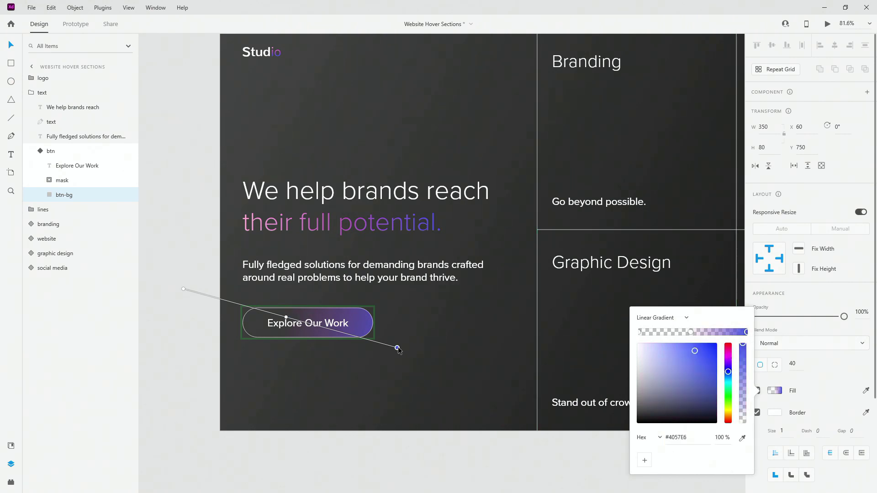
click(11, 445)
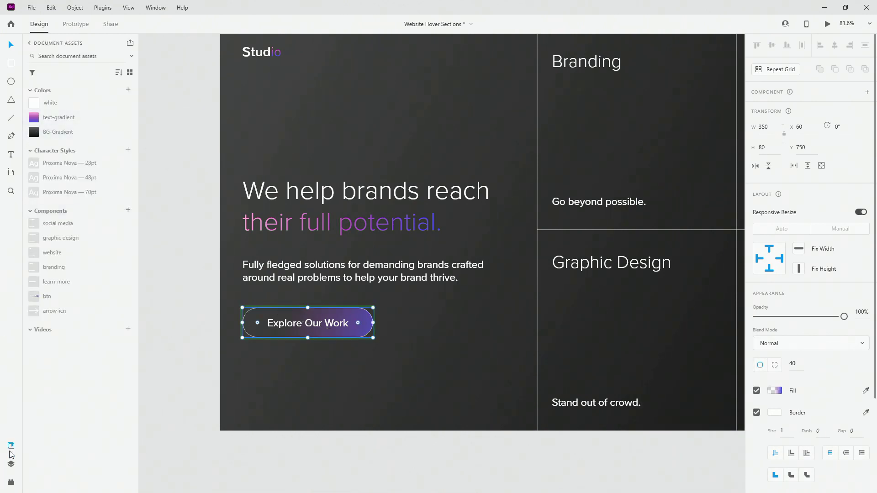
click(11, 463)
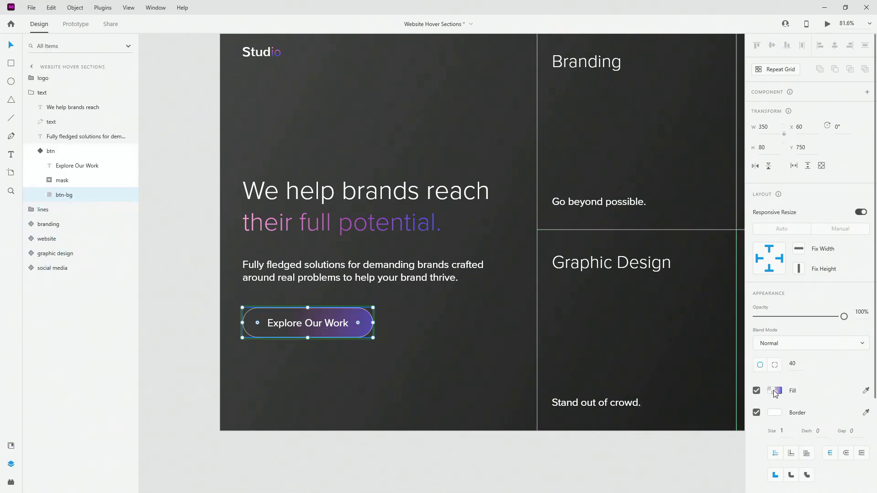
Step: Expand the button's mask group and delete the arrow-icn layer
click(55, 180)
click(45, 180)
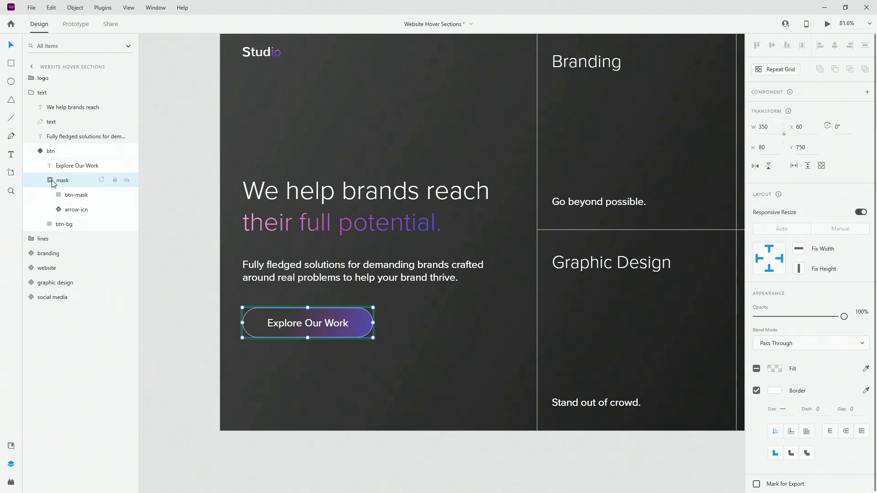
click(76, 199)
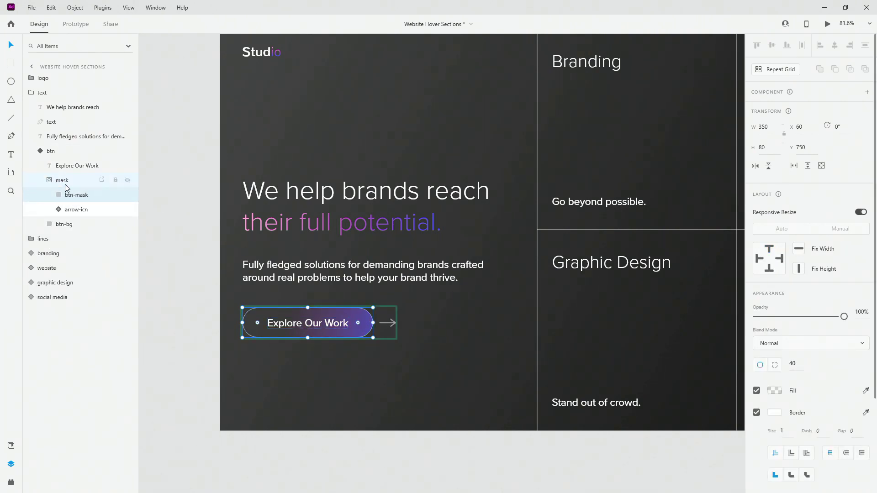
click(77, 209)
click(77, 209)
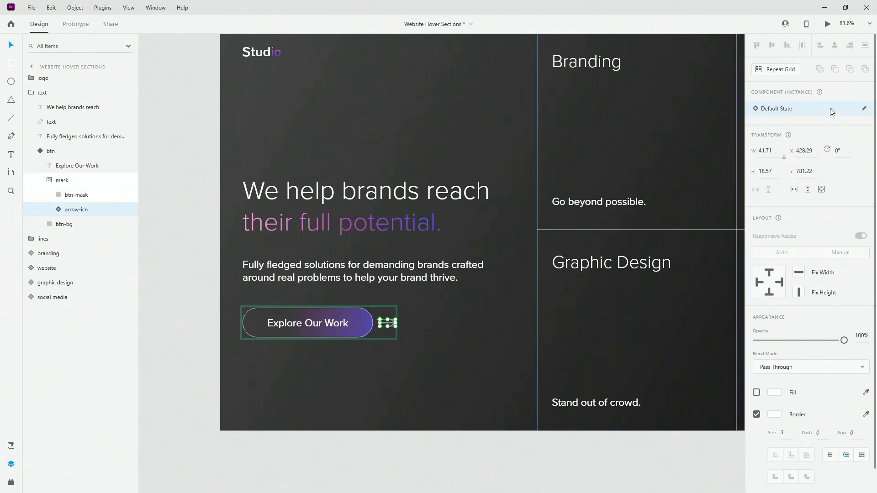
scroll(322, 324, up, 3)
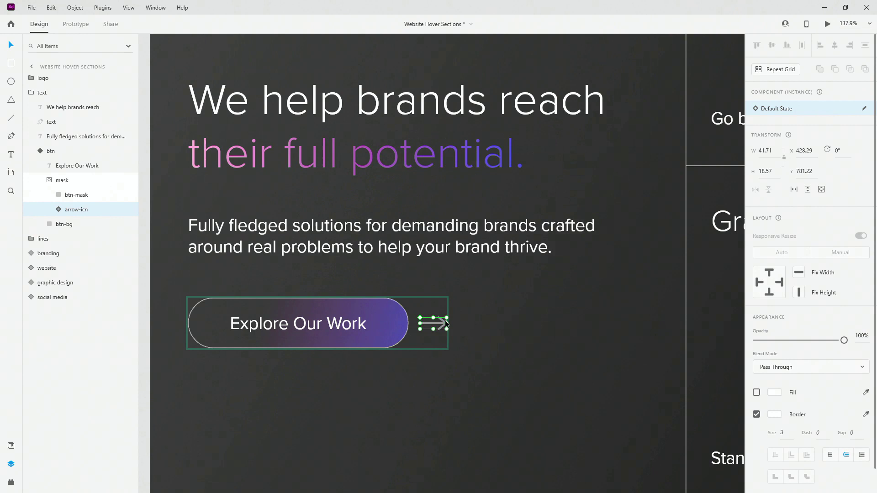
key(Delete)
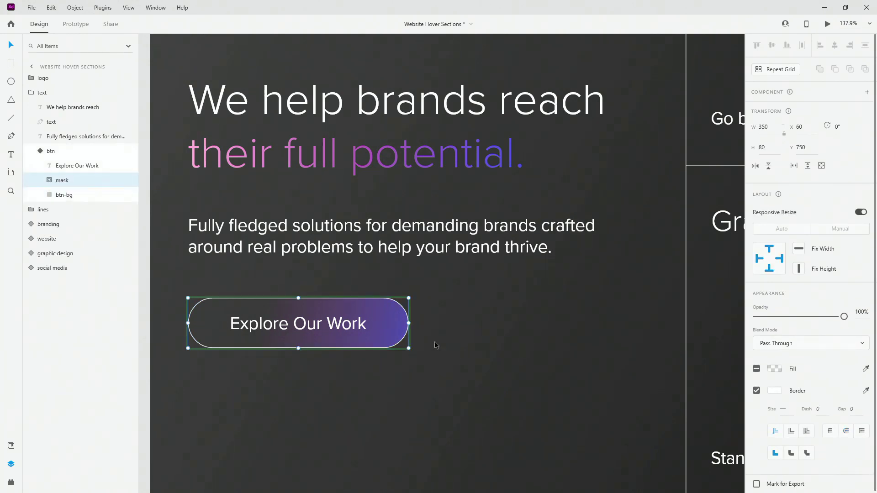
Step: Check the border colour of the default button's background shape
click(75, 166)
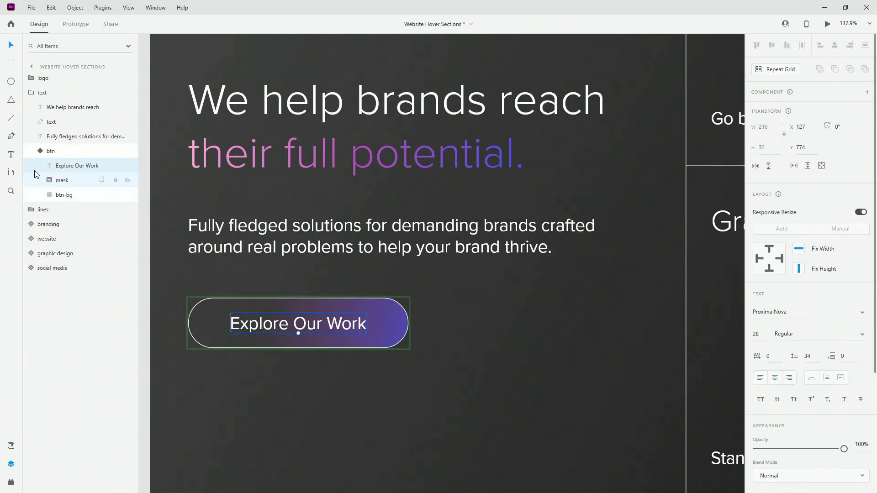
click(72, 196)
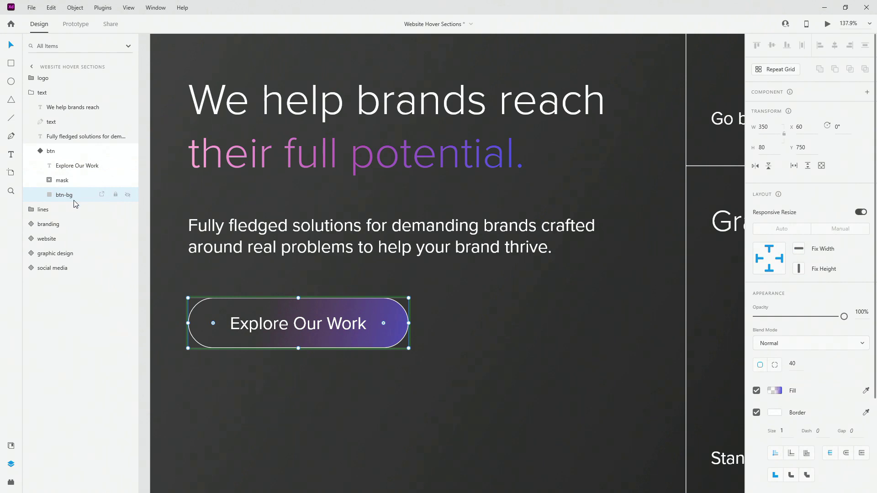
click(776, 414)
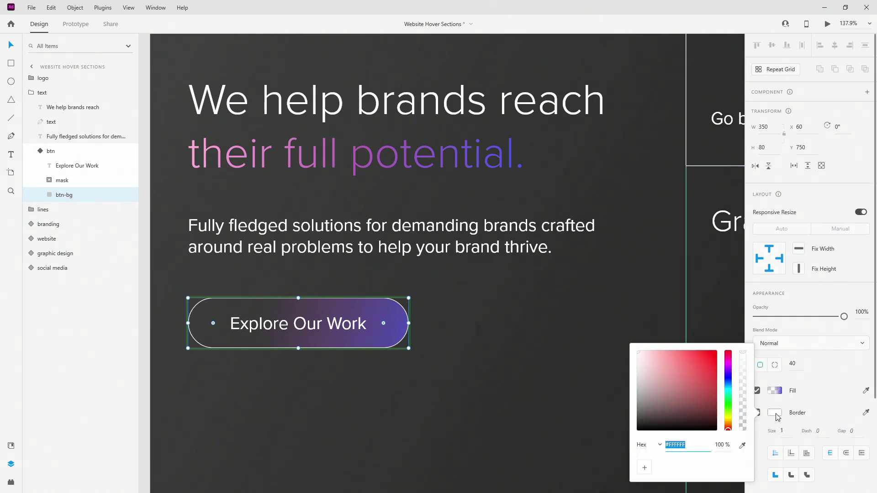
click(814, 412)
Step: Switch the btn component to its hover state and check btn-bg's #FFFFFF 40% border
click(50, 150)
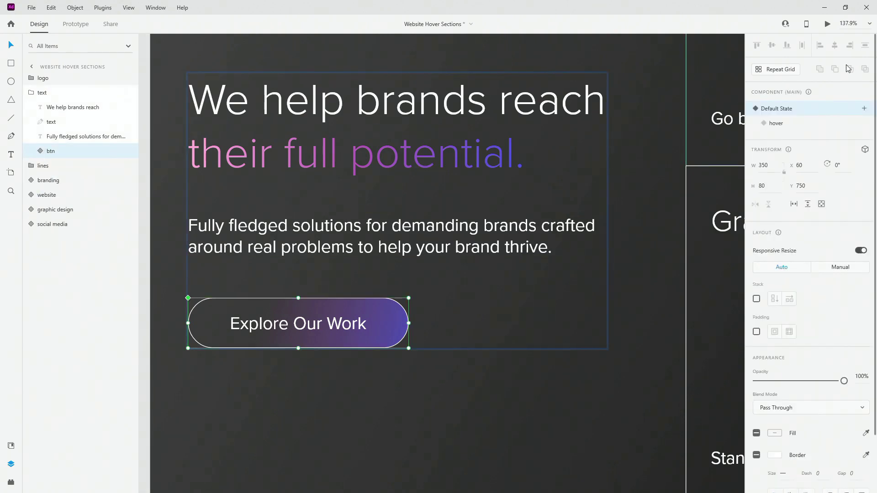
click(809, 124)
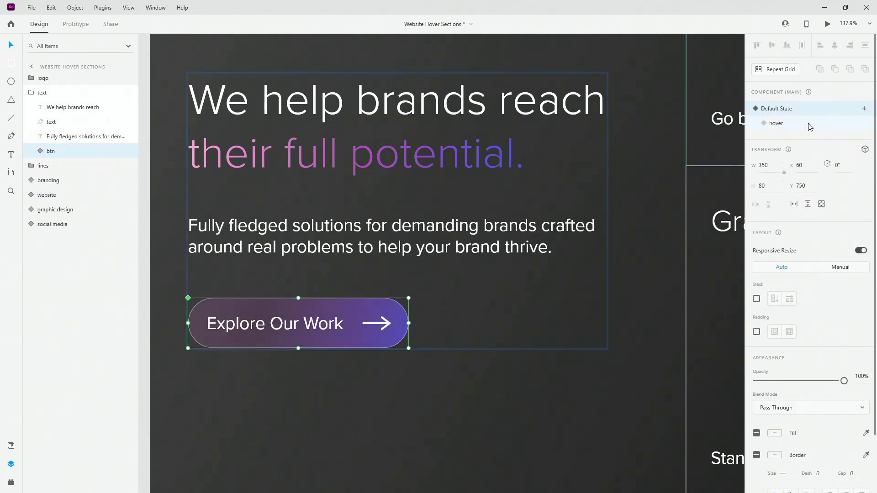
click(33, 151)
click(62, 196)
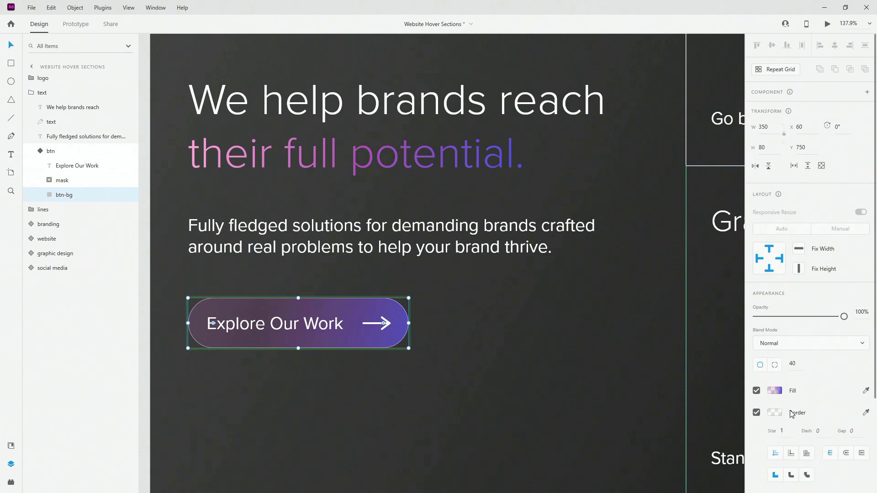
click(775, 412)
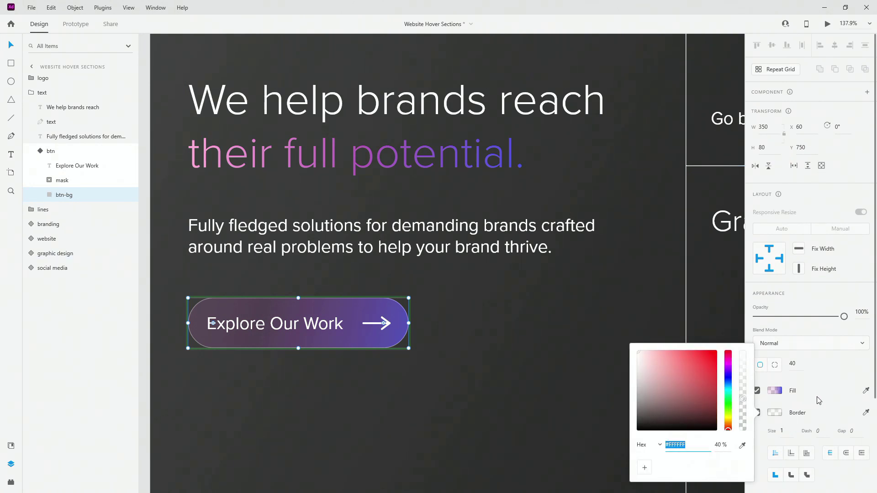
click(774, 392)
Step: Inspect the hover gradient: #FFB1D8 and #AF5EB5 at 20% opacity fading to solid #4057E6
click(773, 393)
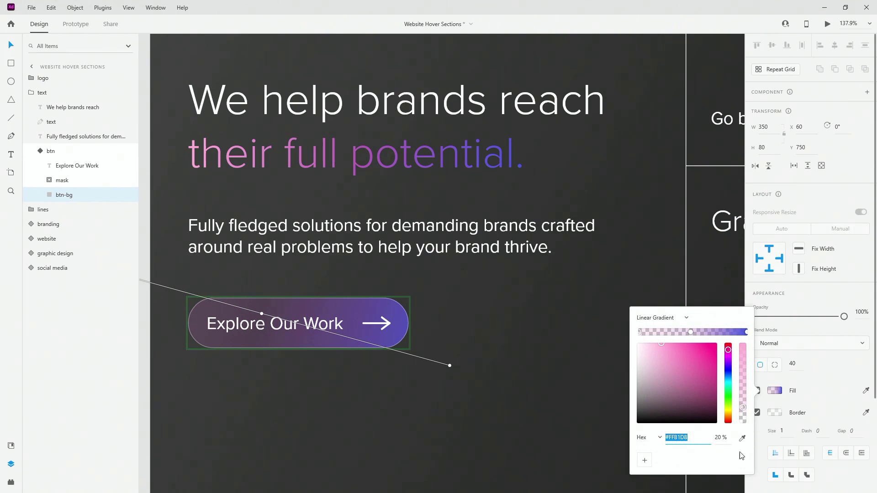
click(691, 332)
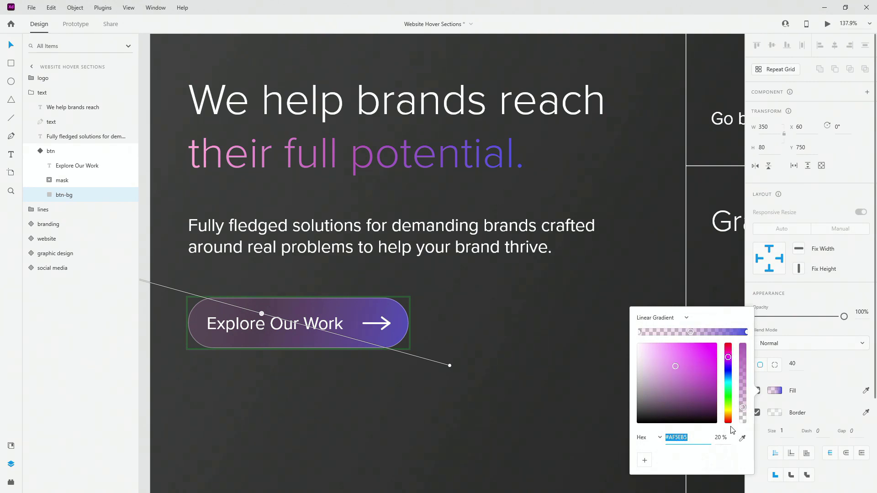
click(747, 333)
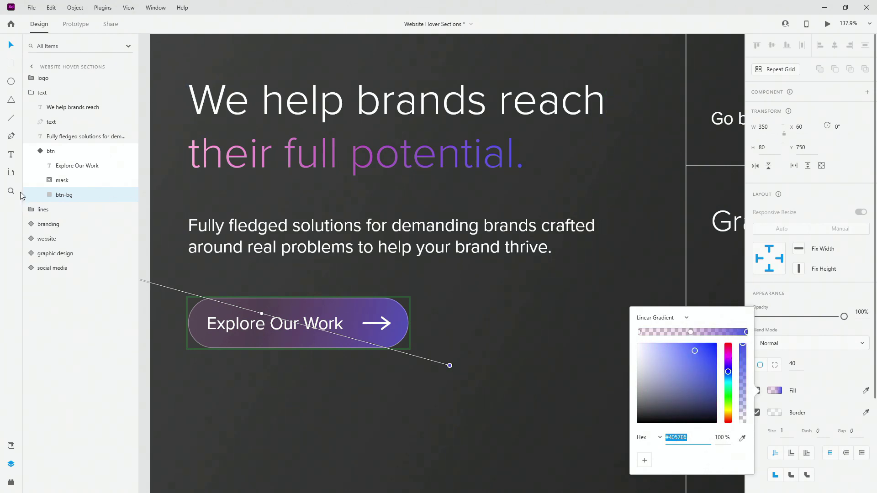
click(66, 180)
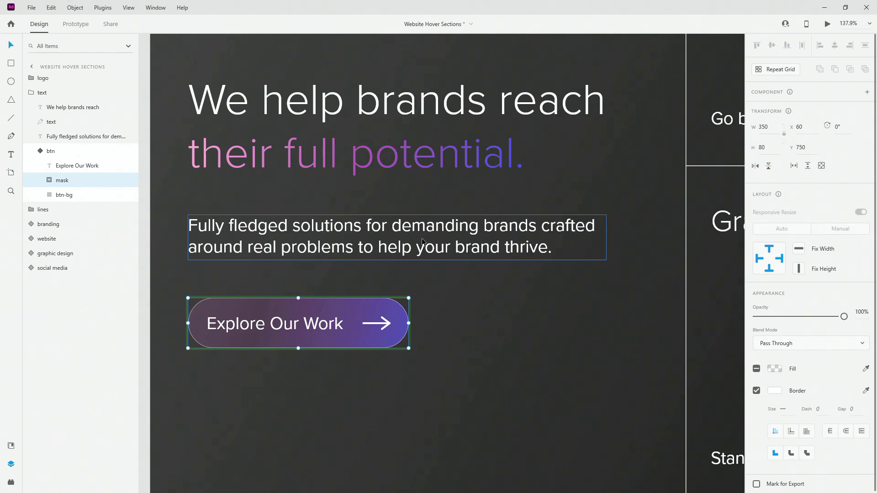
scroll(464, 272, down, 2)
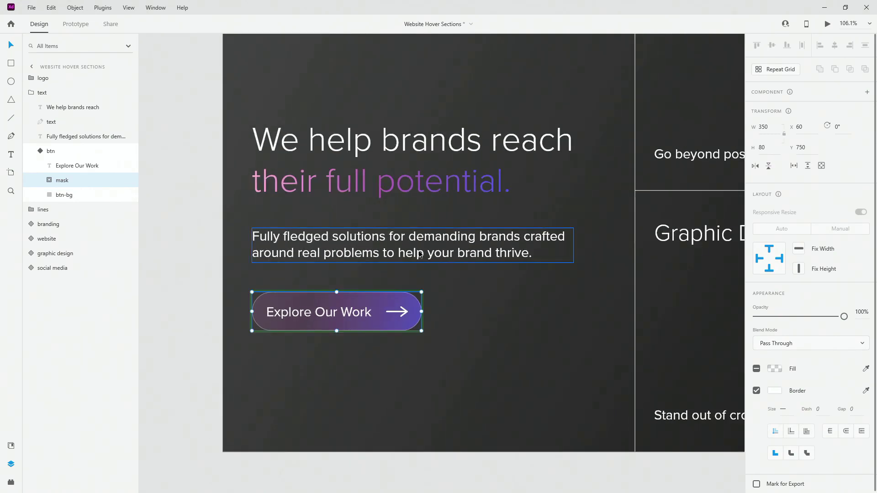
Step: Set the btn component back to Default State and preview the hero with Ctrl+Enter
click(77, 165)
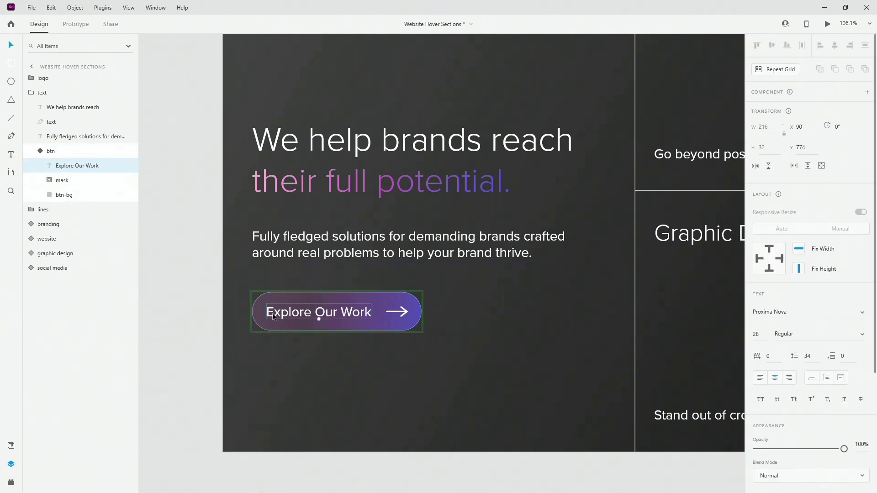
click(84, 180)
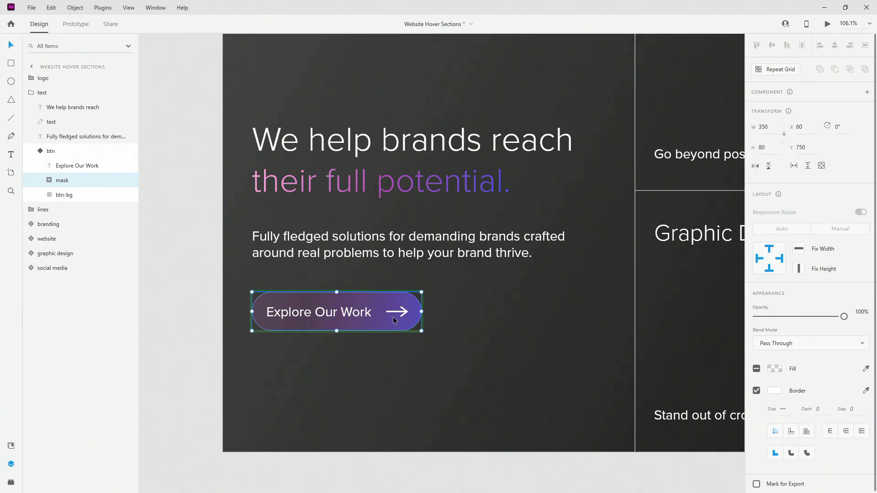
click(41, 151)
click(806, 123)
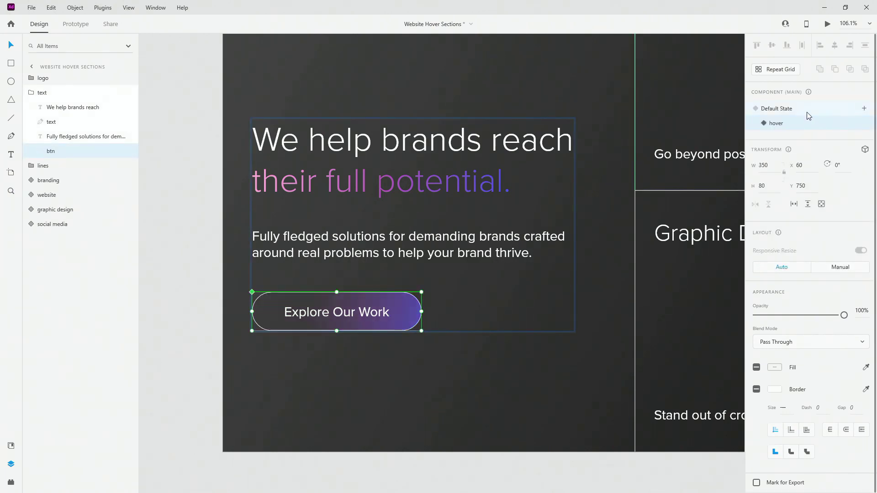
click(807, 110)
key(ctrl+Return)
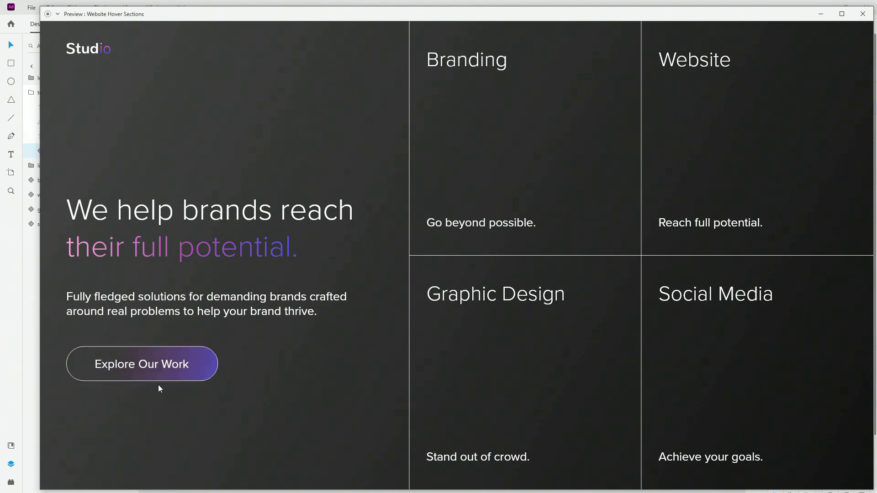
click(866, 18)
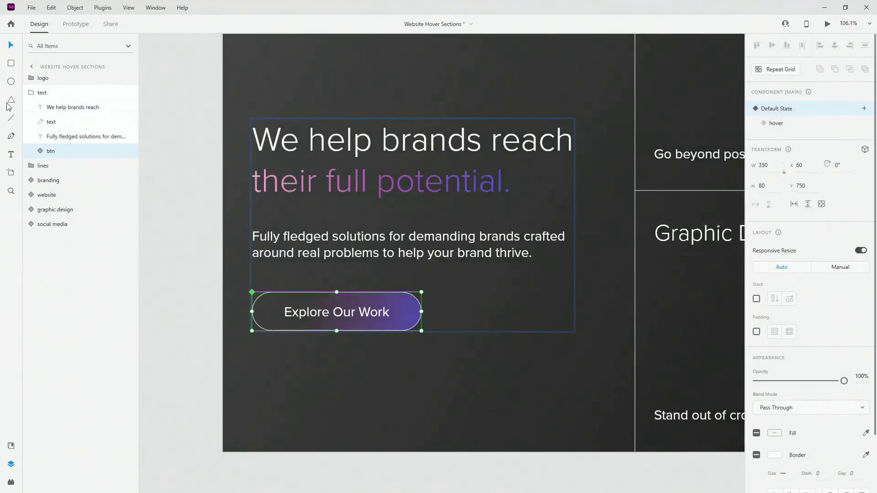
Step: Fit the whole artboard in view and add a vertical guide
key(Escape)
key(ctrl+0)
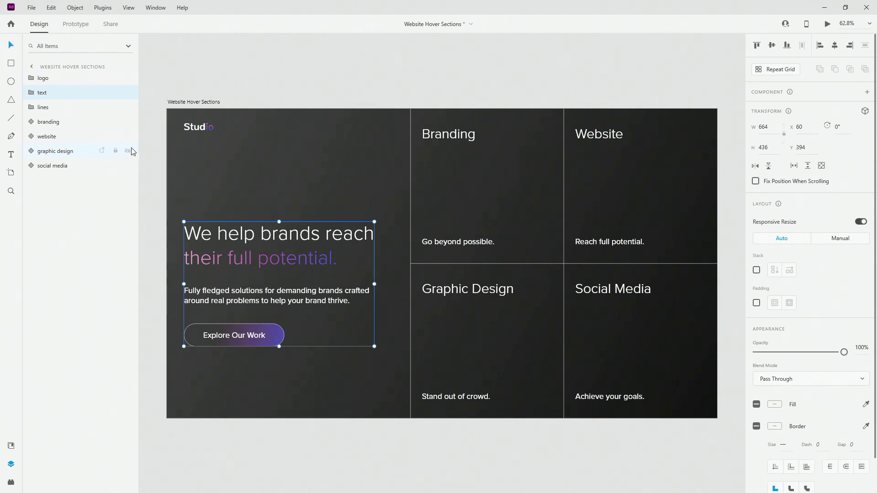
drag(167, 152, 158, 178)
Step: Draw a white rectangle 1080 high, top-aligned and stretched to the artboard's right edge
click(11, 65)
mouse_move(402, 119)
mouse_down()
mouse_move(456, 415)
mouse_move(473, 418)
mouse_up()
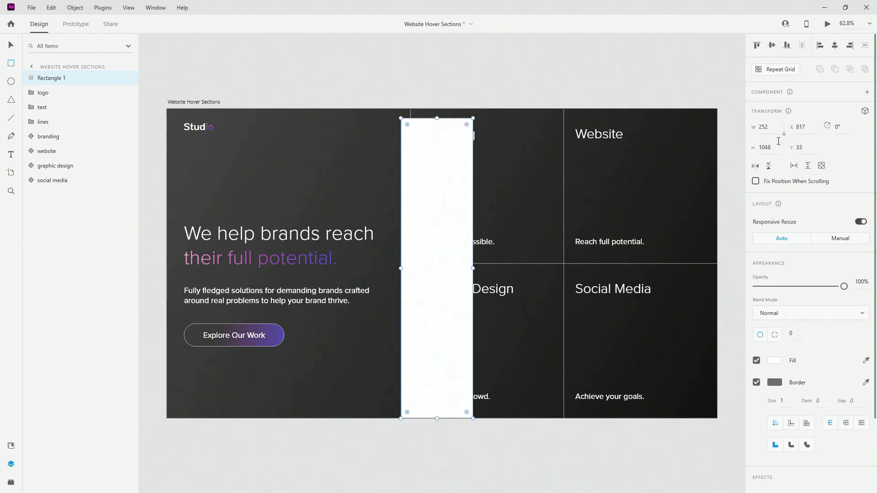
click(776, 145)
text(1080)
key(Return)
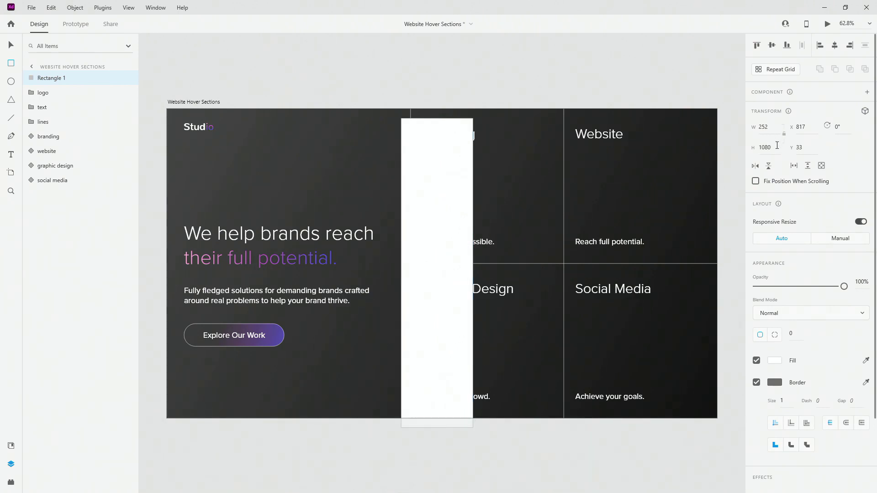
click(757, 44)
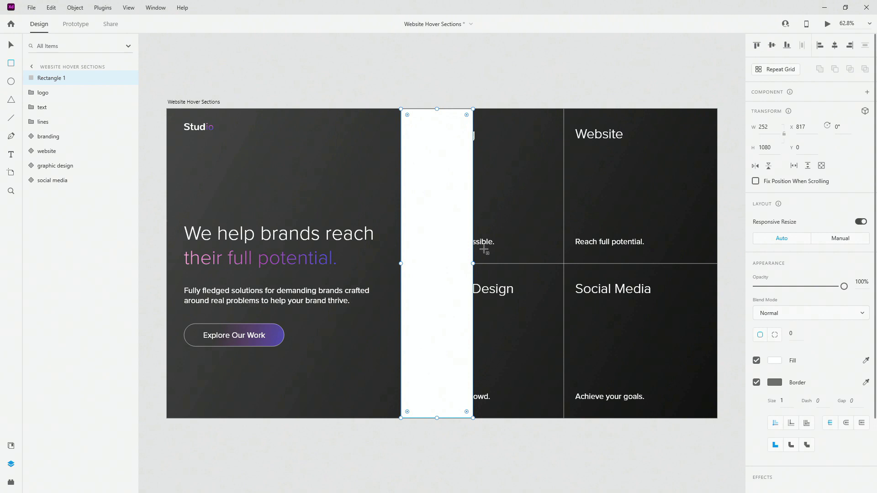
drag(474, 263, 717, 263)
click(9, 45)
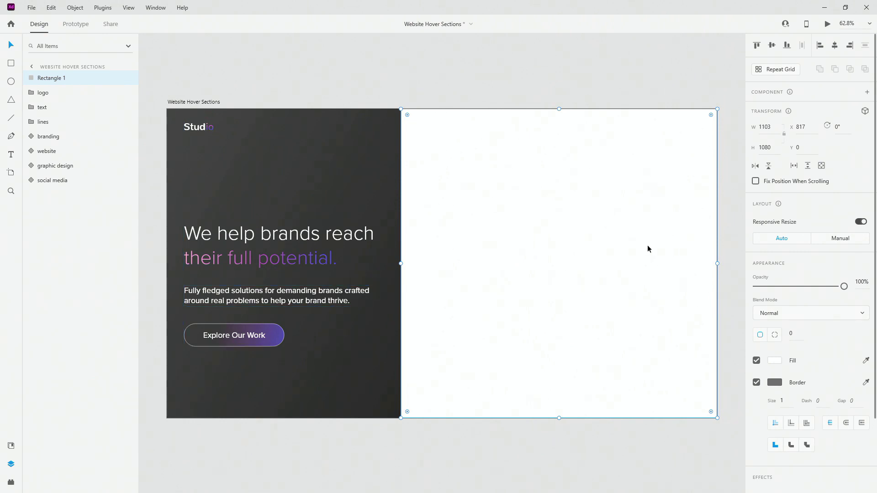
Step: Duplicate the rectangle, shrink the copy to the top-right tile, and delete the full-height original
mouse_move(401, 264)
mouse_down()
mouse_move(501, 264)
mouse_move(410, 263)
mouse_up()
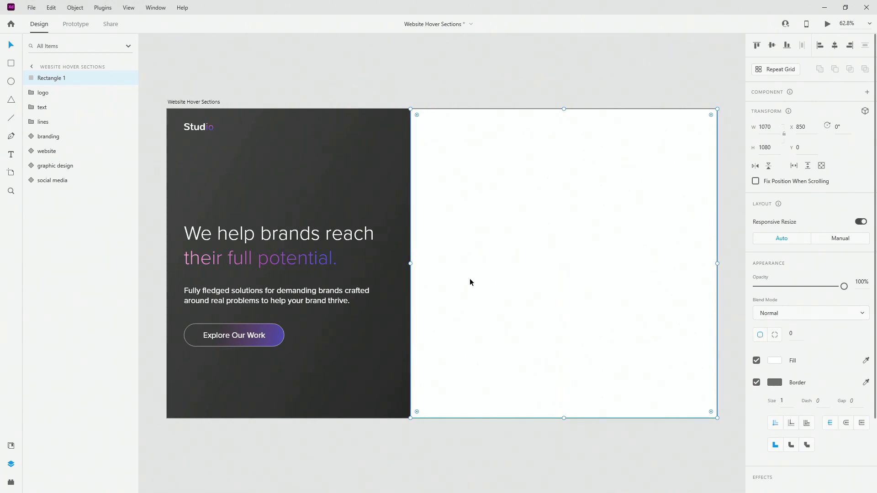
key(ctrl+d)
drag(411, 260, 565, 260)
drag(640, 418, 642, 264)
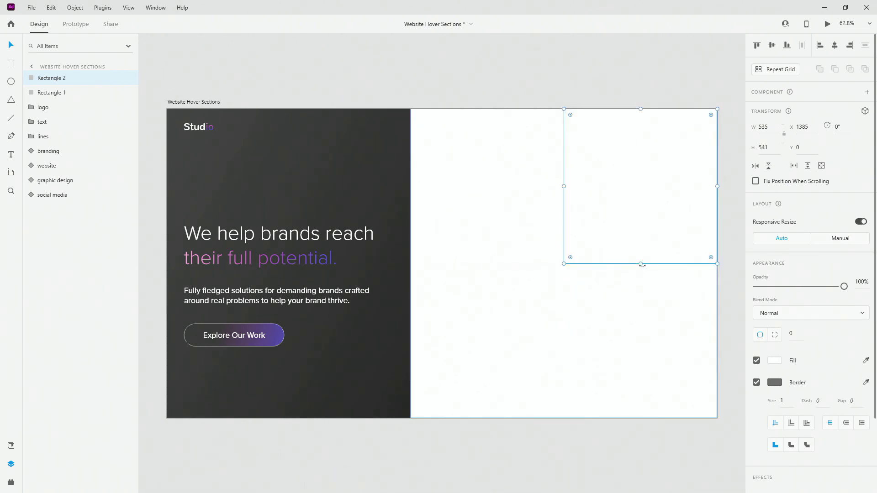
click(518, 235)
key(Delete)
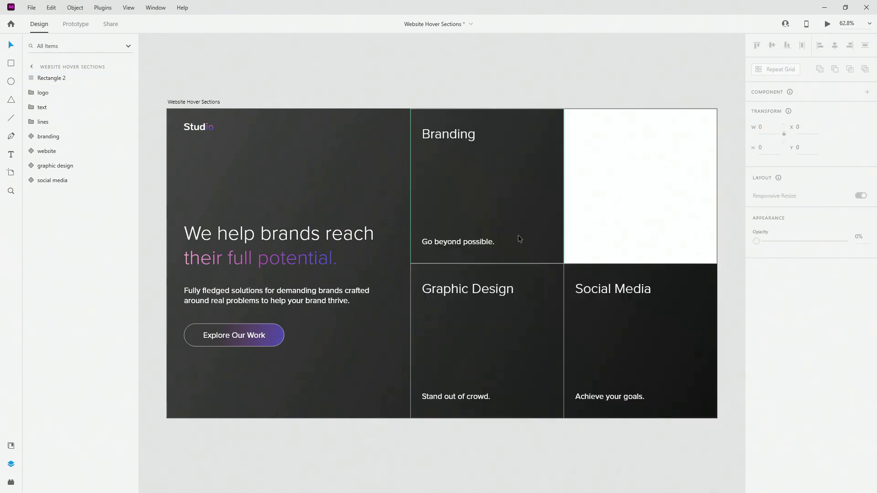
Step: Select the remaining white rectangle, undo a trial move, and align it to the artboard top
click(602, 228)
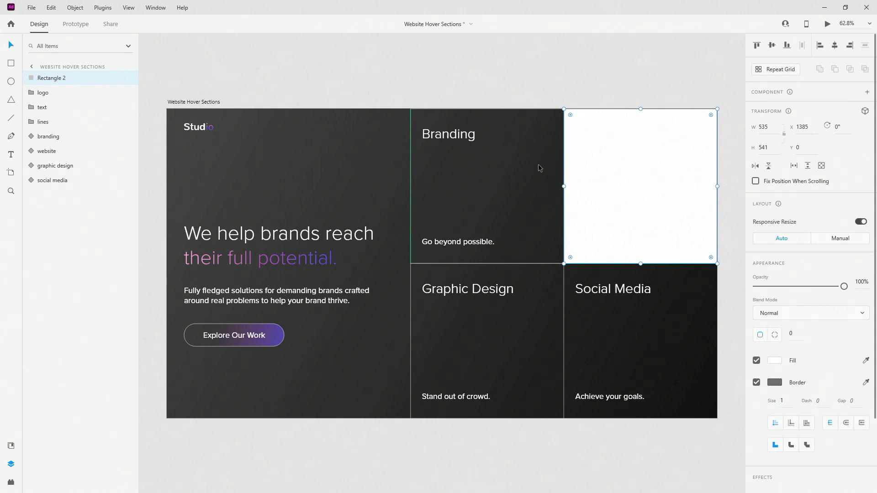
drag(660, 174, 373, 240)
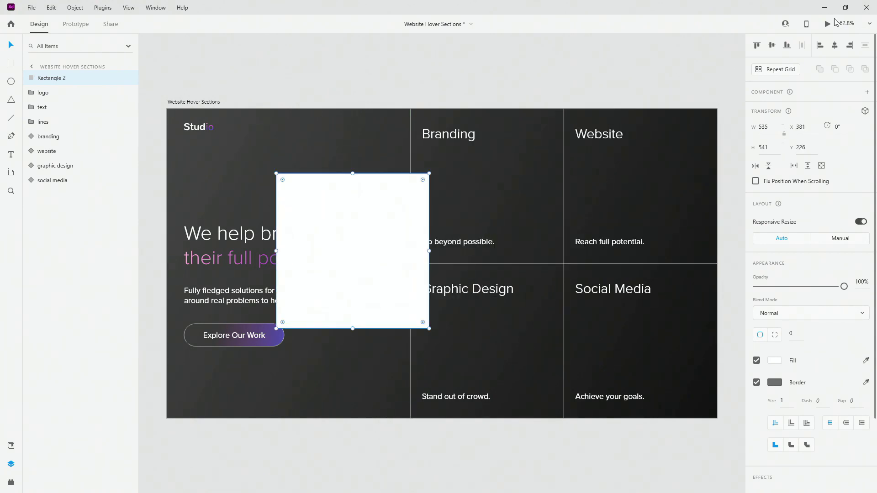
key(ctrl+z)
click(756, 45)
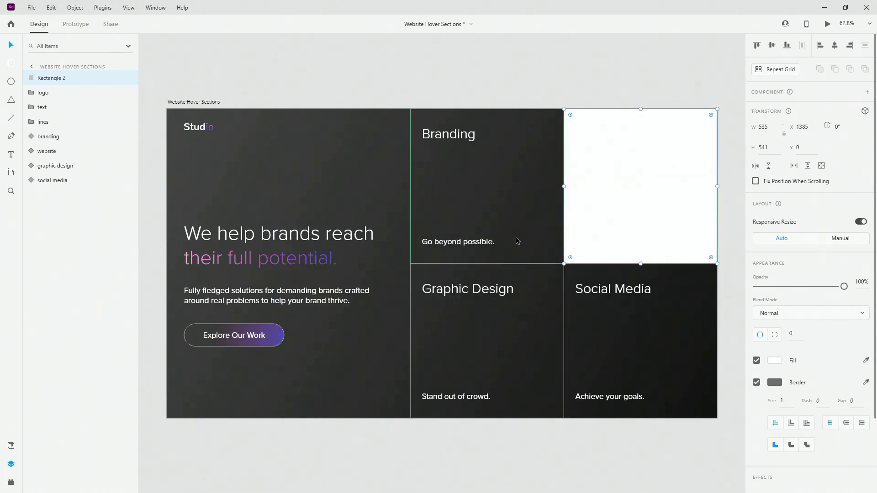
Step: Group and delete the white rectangle, then select the Branding tile component
key(ctrl+g)
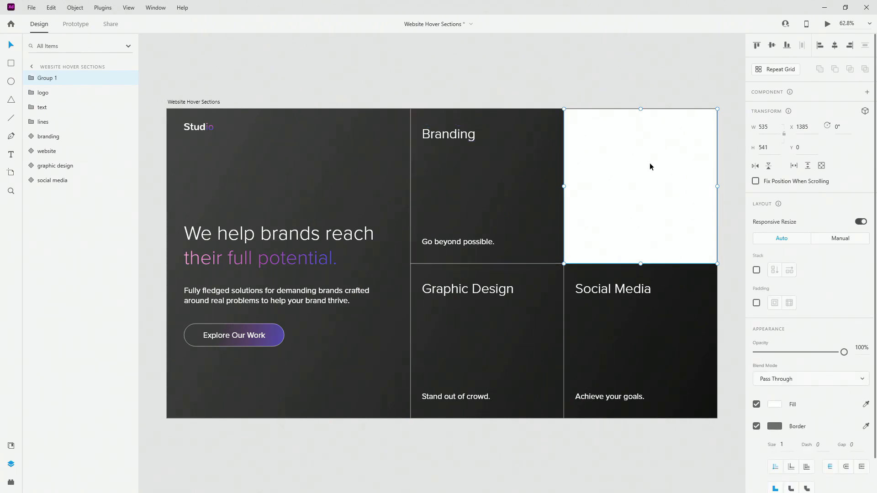
key(Delete)
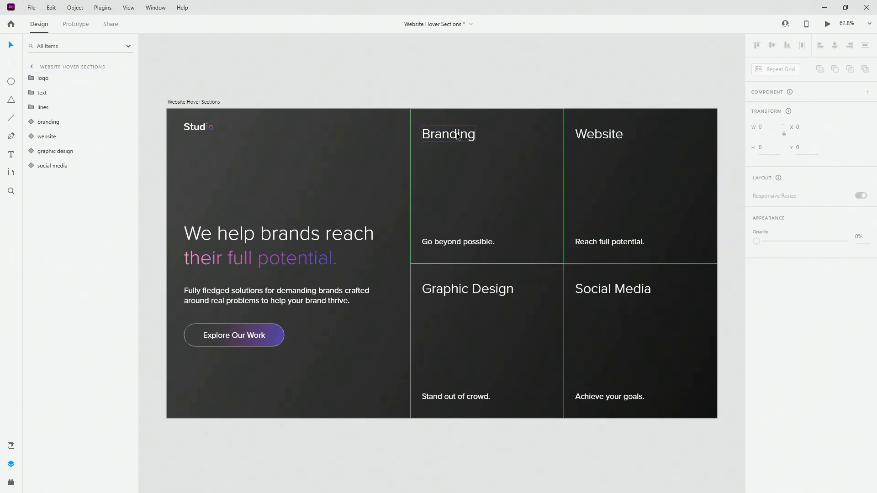
click(458, 136)
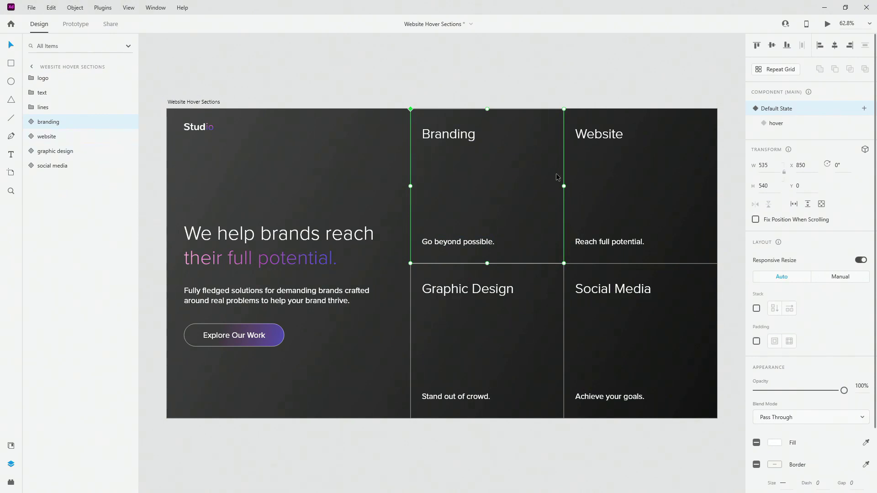
scroll(495, 136, up, 5)
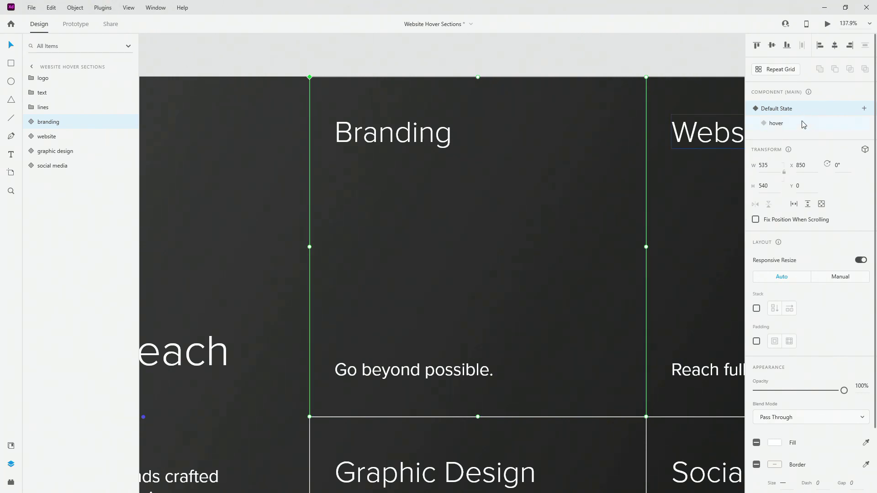
Step: Expand the branding component and inspect its heading, 'Go beyond possible.' tagline, mask and branding-bg layers
click(31, 122)
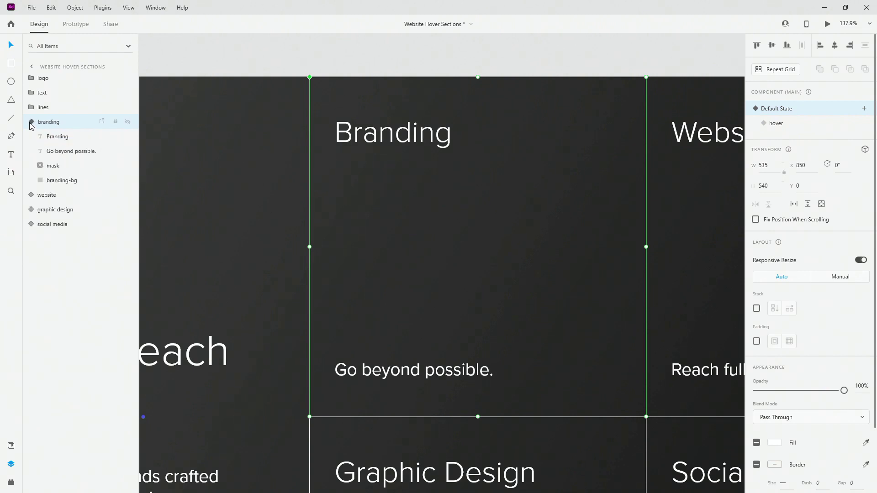
click(54, 136)
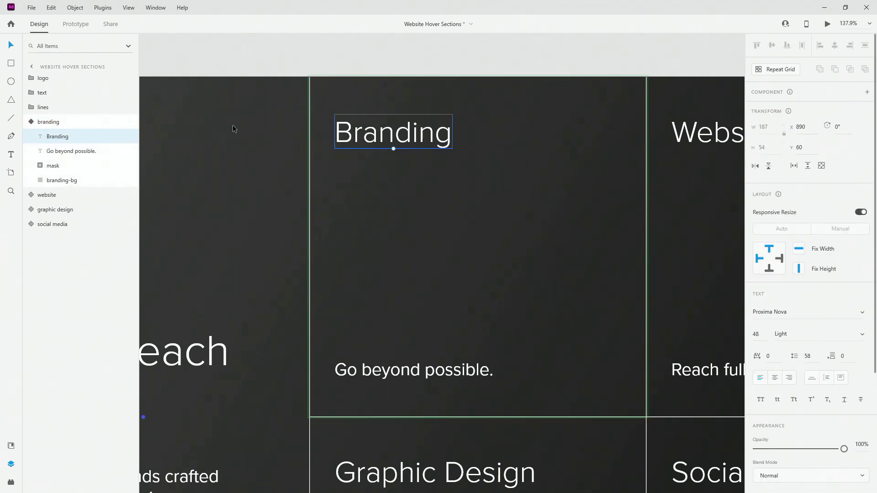
click(71, 150)
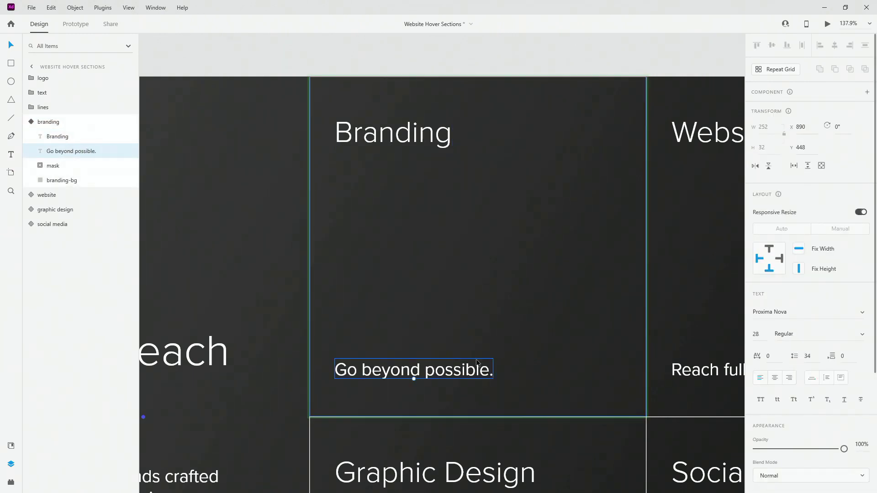
click(53, 168)
click(58, 182)
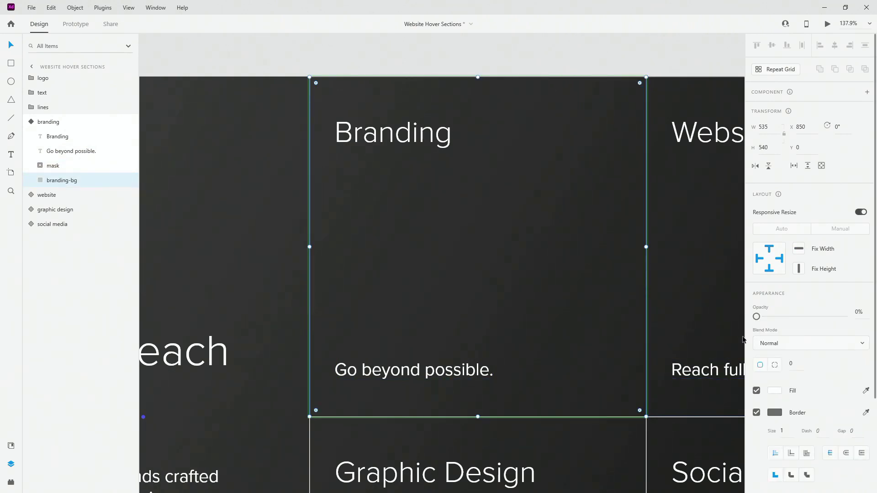
Step: Test branding-bg at 100% opacity to reveal the photo, then fade it back to 0%
click(860, 316)
text(100)
key(Return)
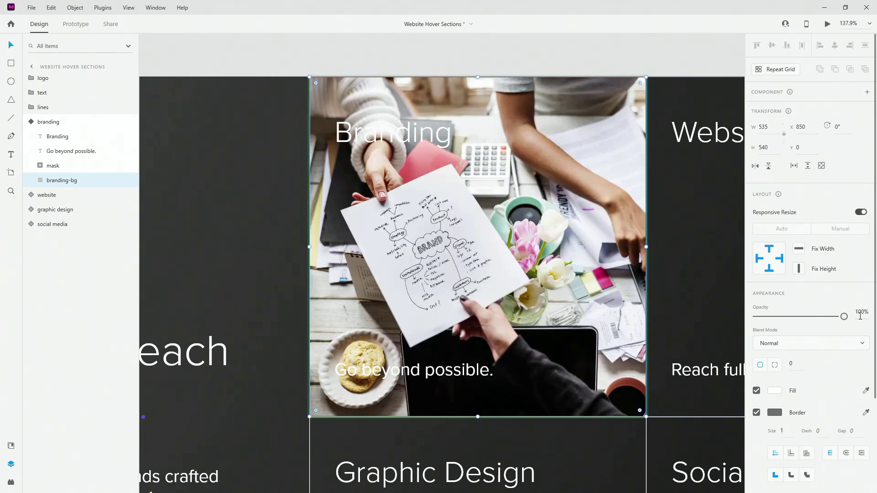
drag(844, 316, 704, 320)
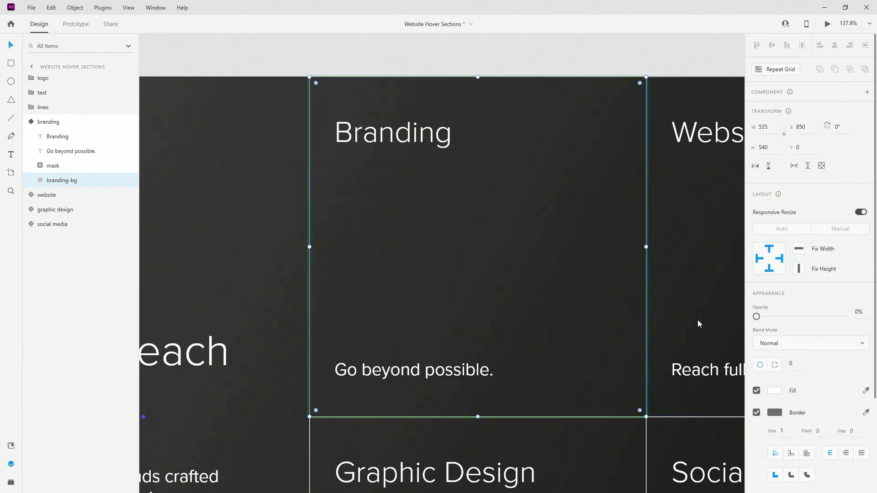
Step: Expand the mask group to inspect its mask rectangle and learn-more component
click(43, 165)
click(61, 180)
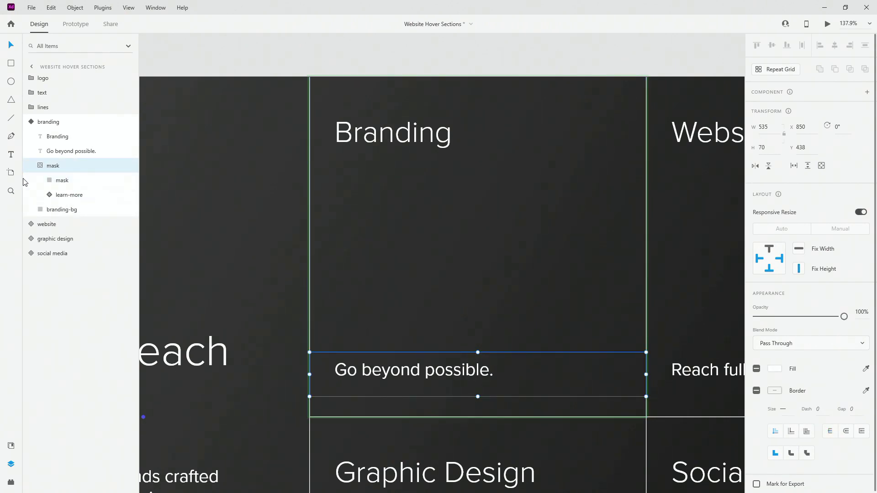
click(65, 195)
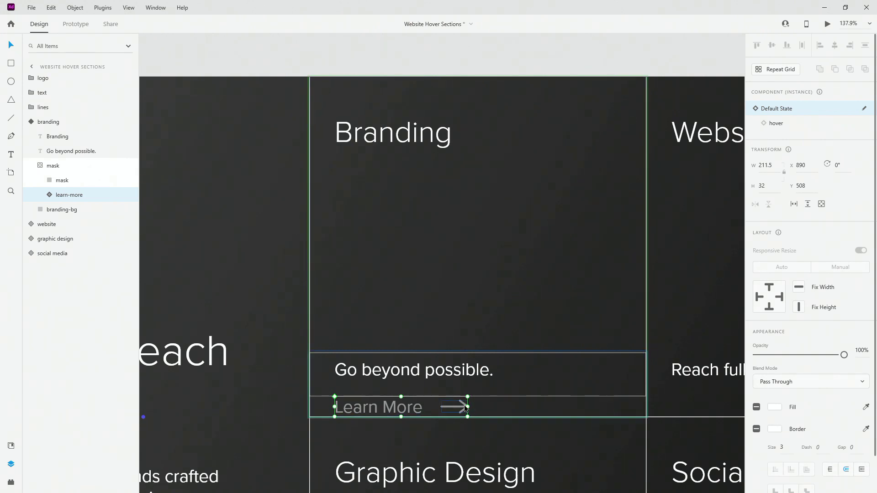
click(62, 180)
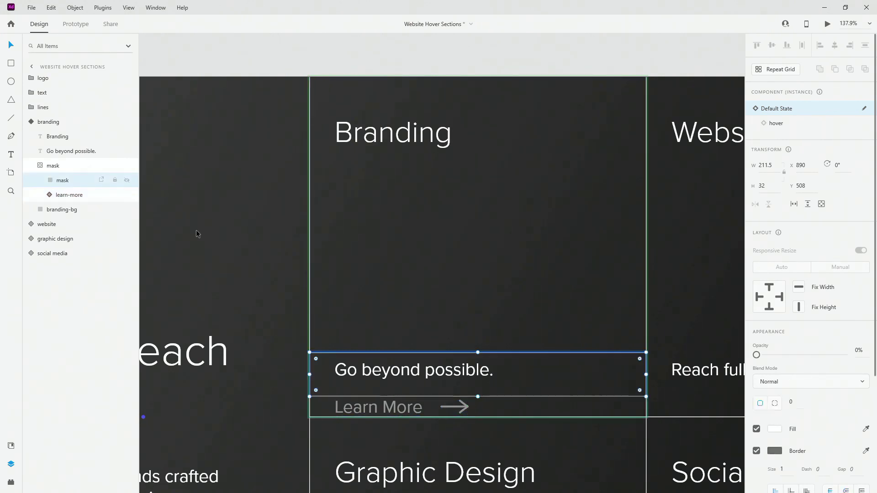
Step: Open the learn-more main component for editing and zoom in on it
click(71, 201)
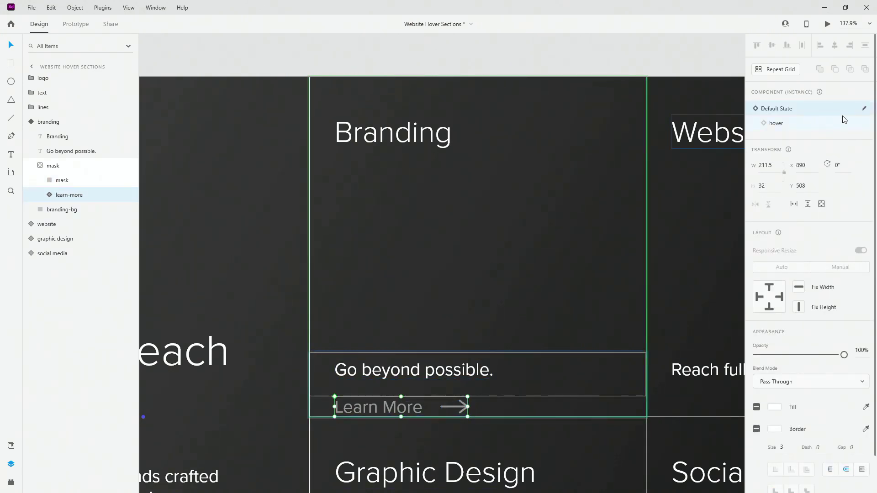
click(864, 110)
scroll(443, 263, up, 5)
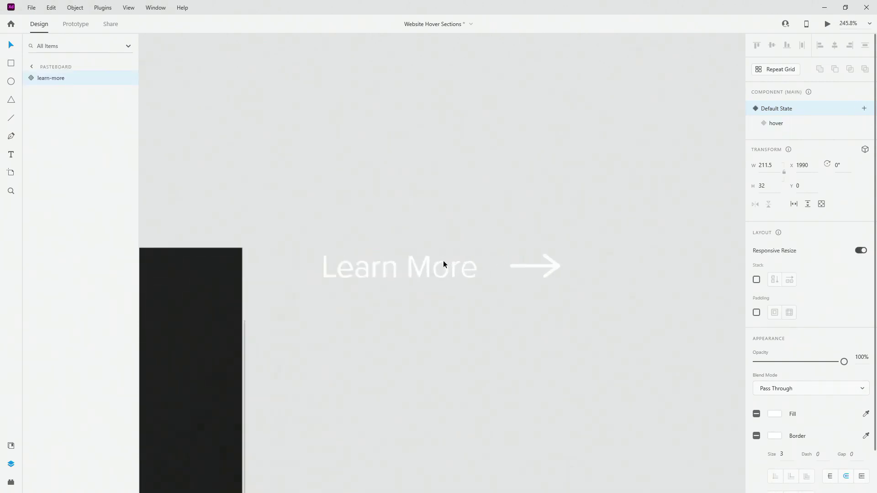
scroll(443, 264, up, 2)
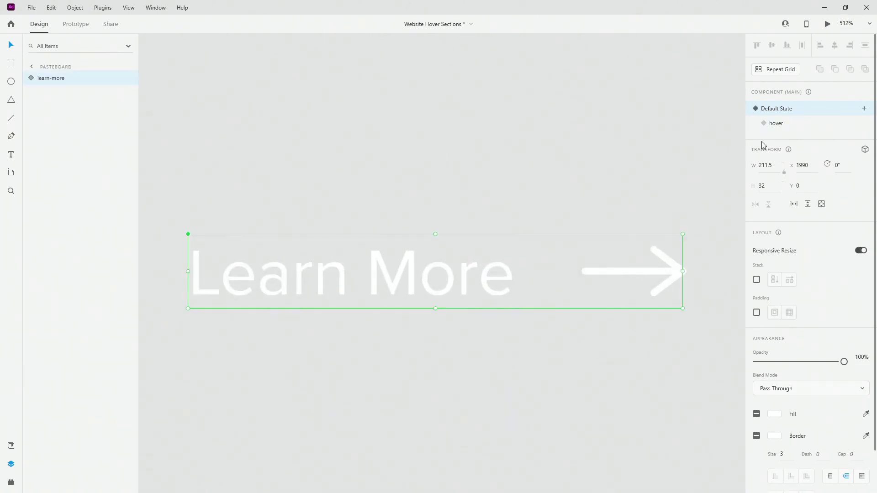
Step: Compare Learn More's Default State and hover state, then leave the main component
click(815, 123)
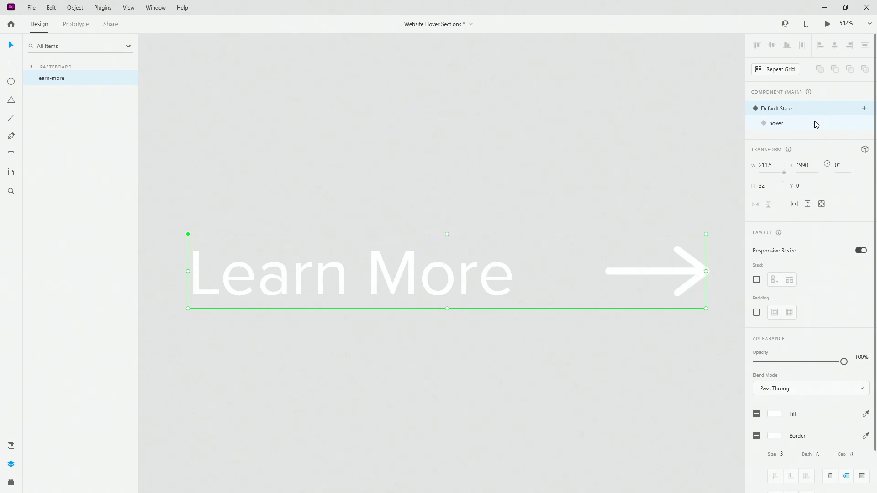
click(813, 113)
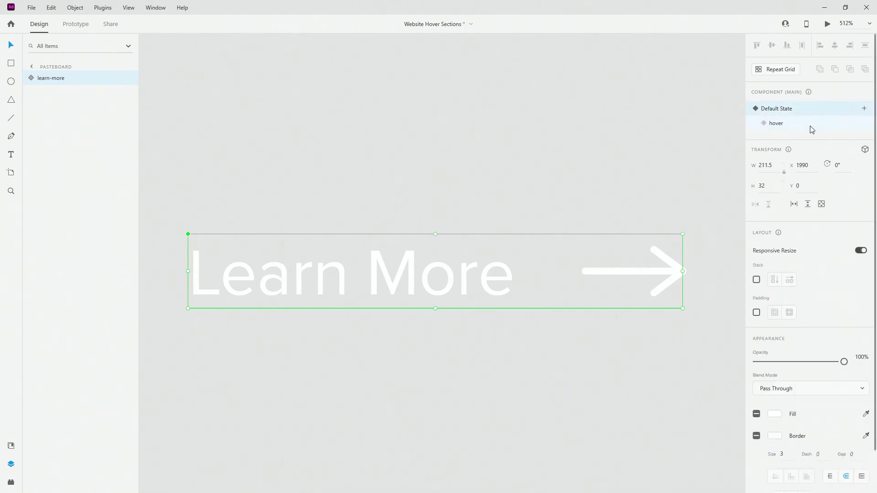
click(811, 130)
click(810, 112)
click(804, 127)
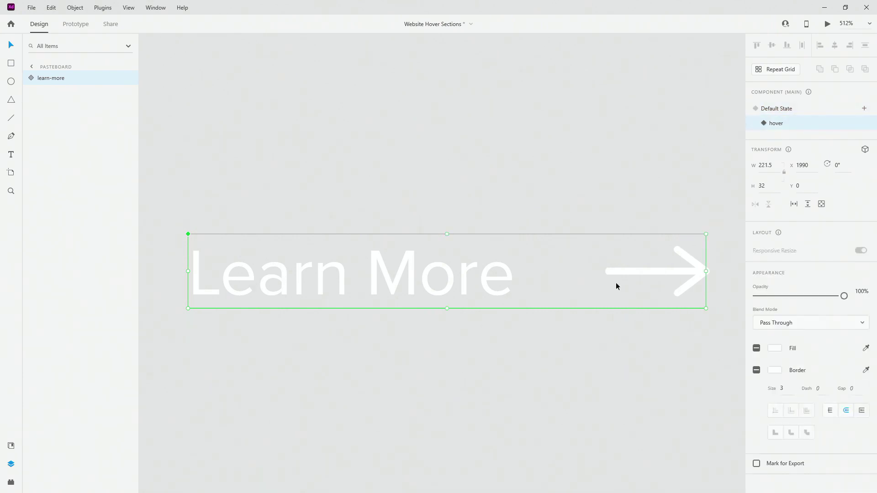
click(815, 109)
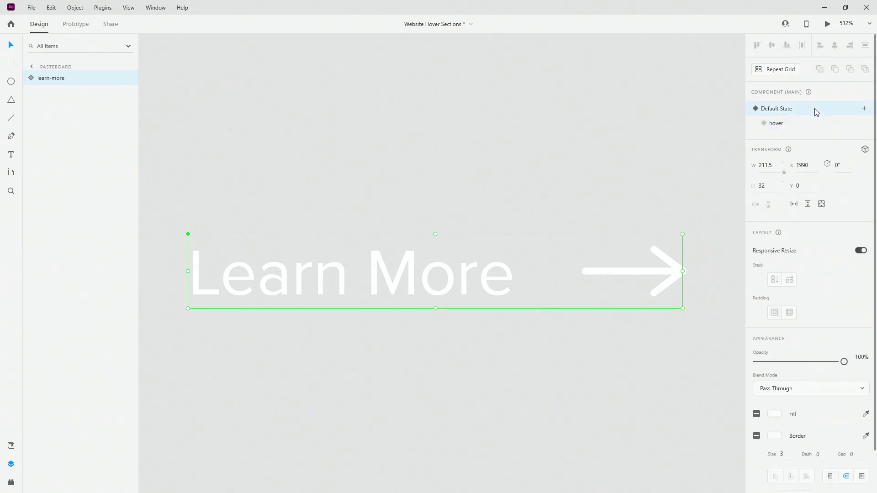
key(Delete)
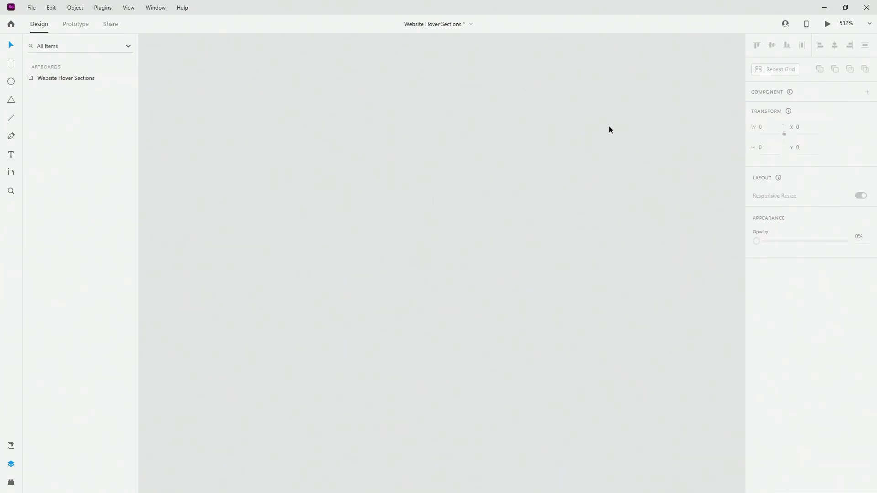
Step: Fit the artboard in view and toggle the Branding tile between Default State and hover
key(ctrl+0)
scroll(496, 155, up, 5)
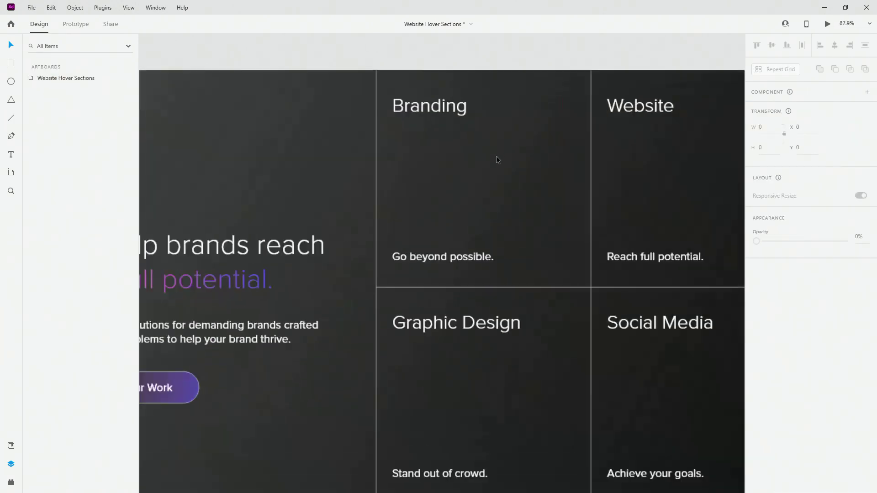
click(430, 129)
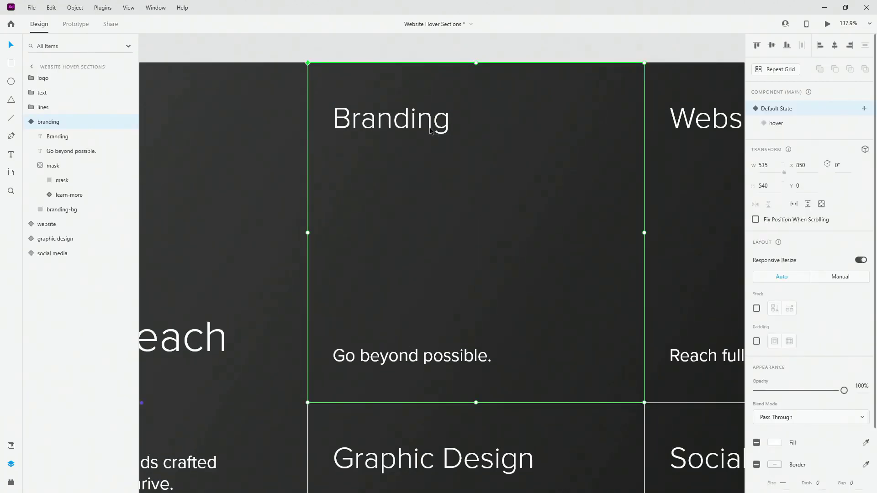
click(42, 165)
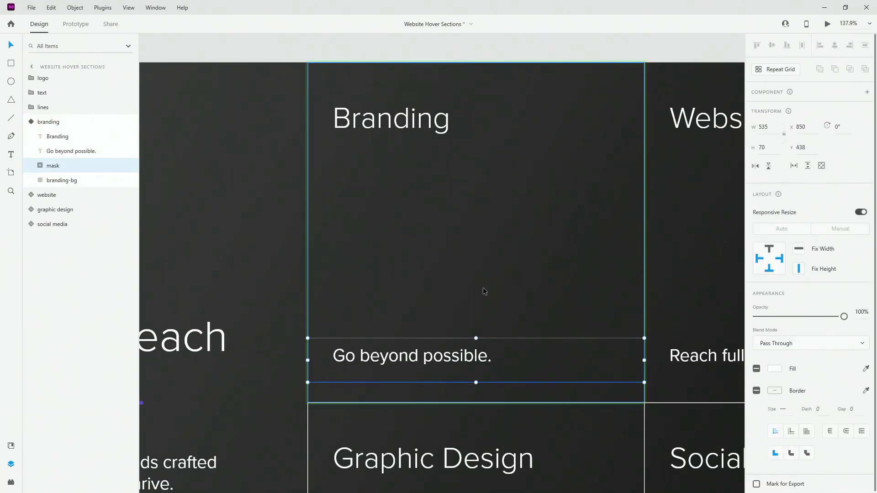
click(48, 121)
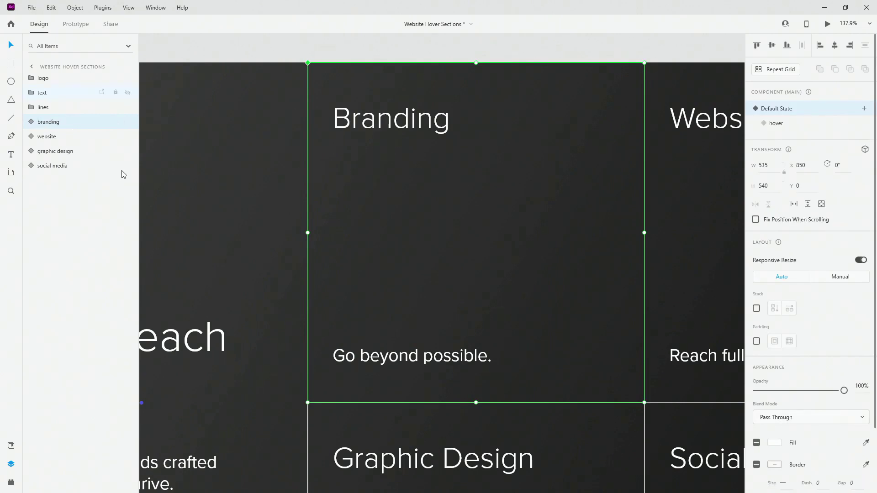
click(819, 129)
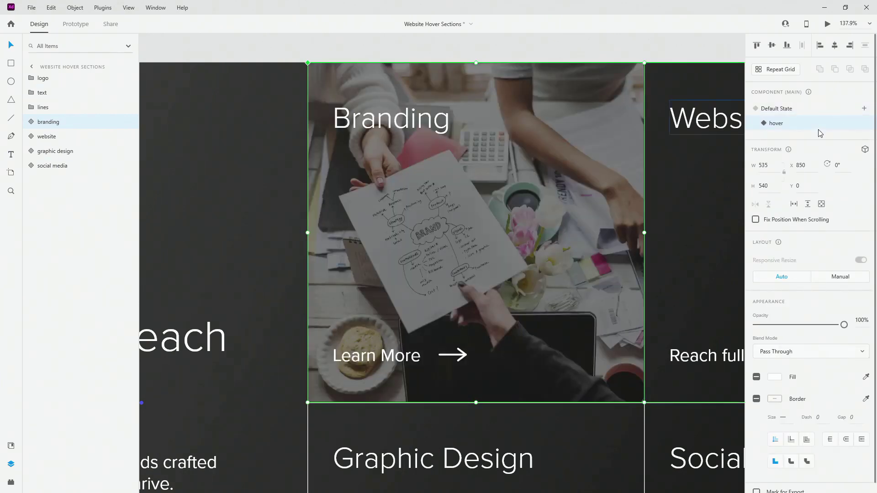
click(817, 110)
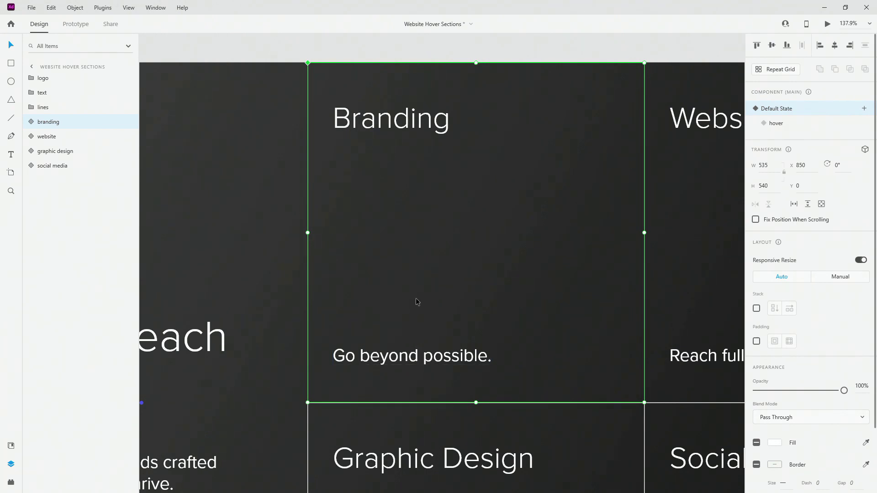
click(802, 123)
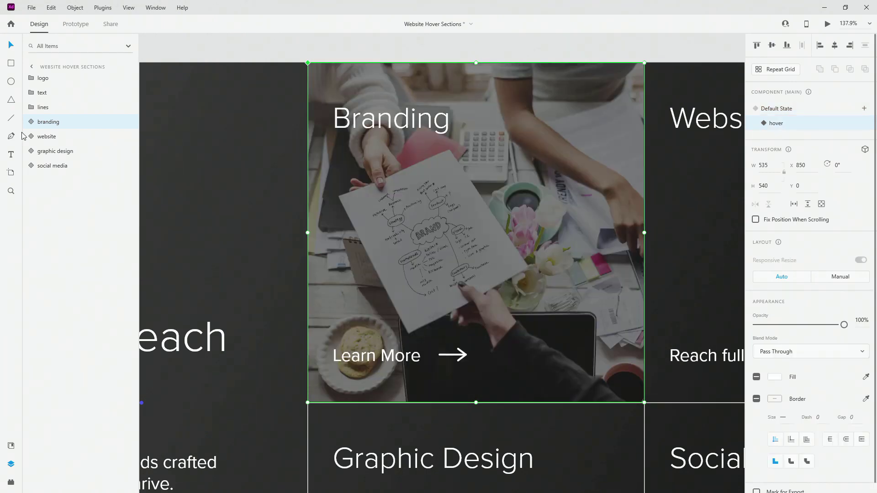
Step: Inspect the Branding tile's tagline and mask layers, ending with its hover state showing
click(33, 122)
click(53, 152)
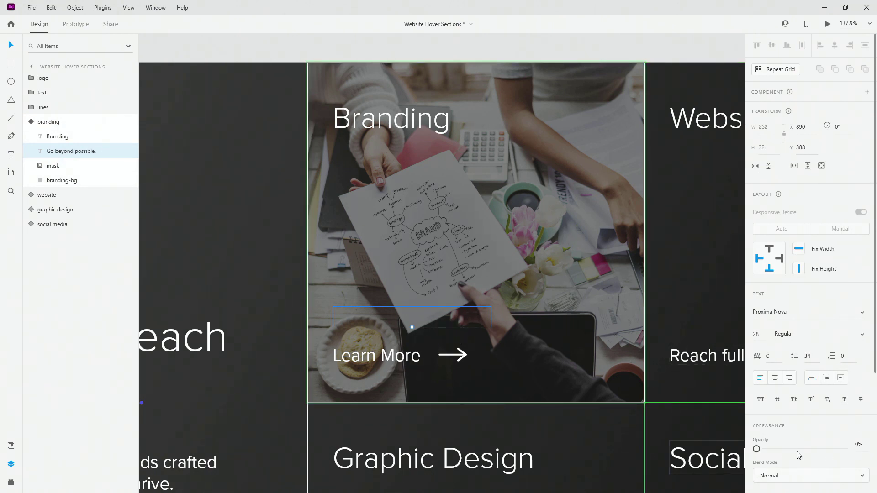
click(72, 165)
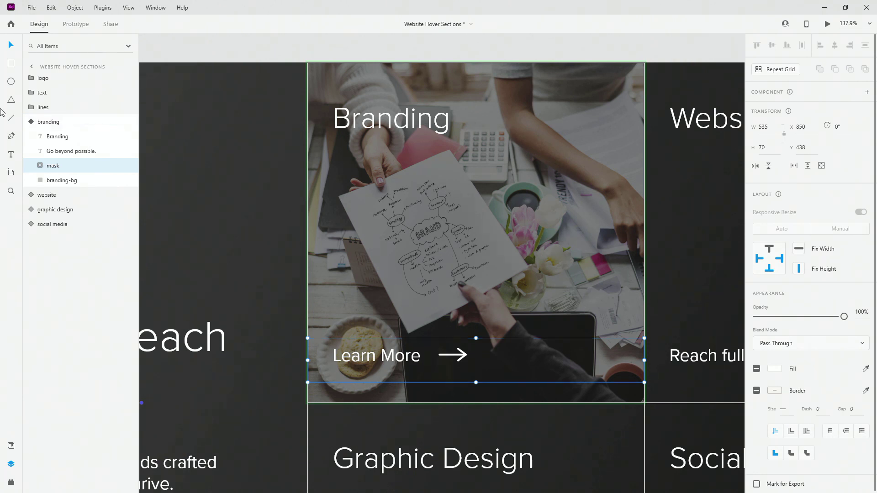
click(50, 152)
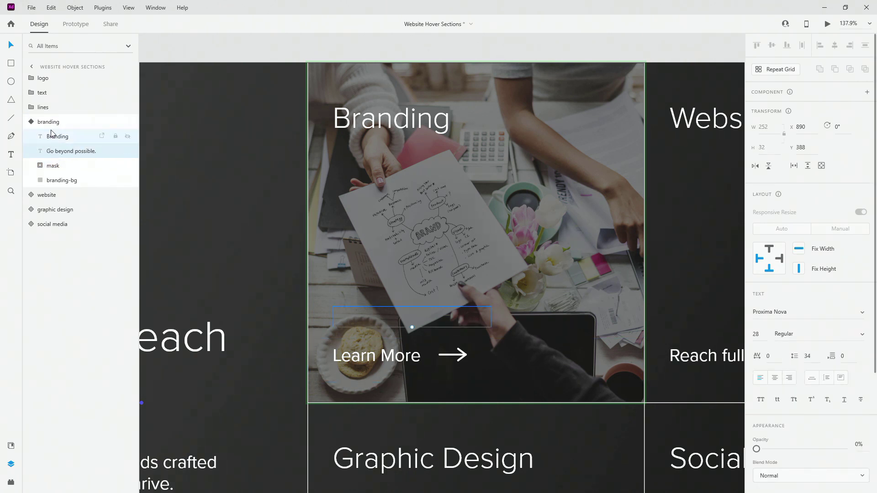
click(373, 337)
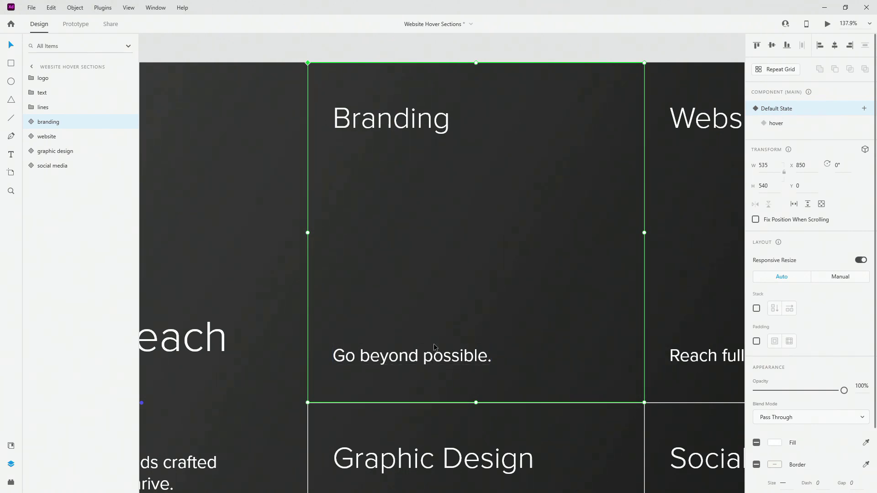
click(802, 128)
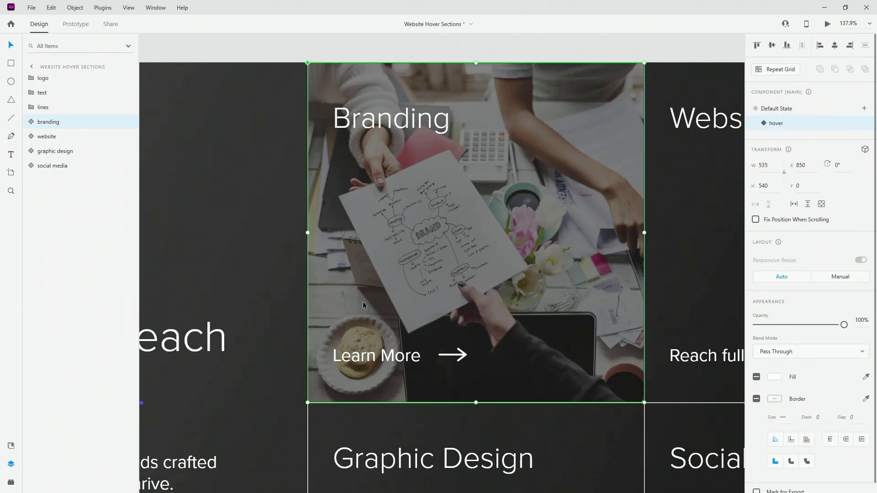
click(26, 121)
click(62, 181)
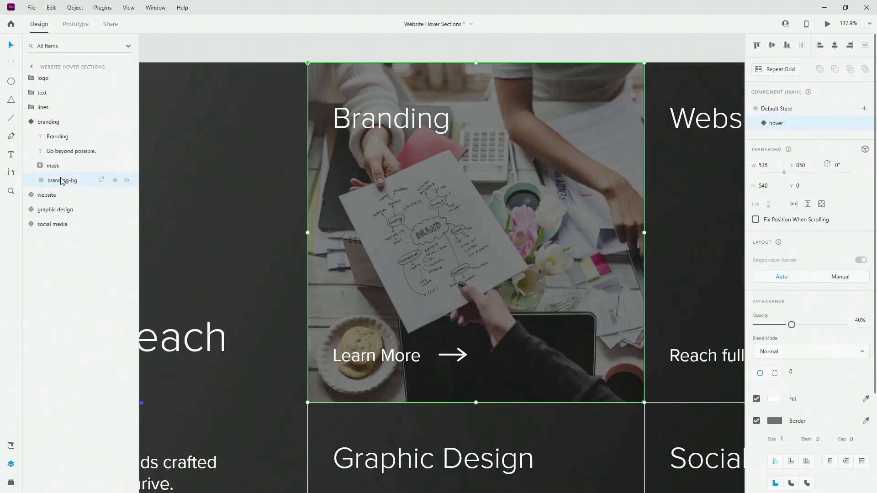
scroll(544, 192, up, 2)
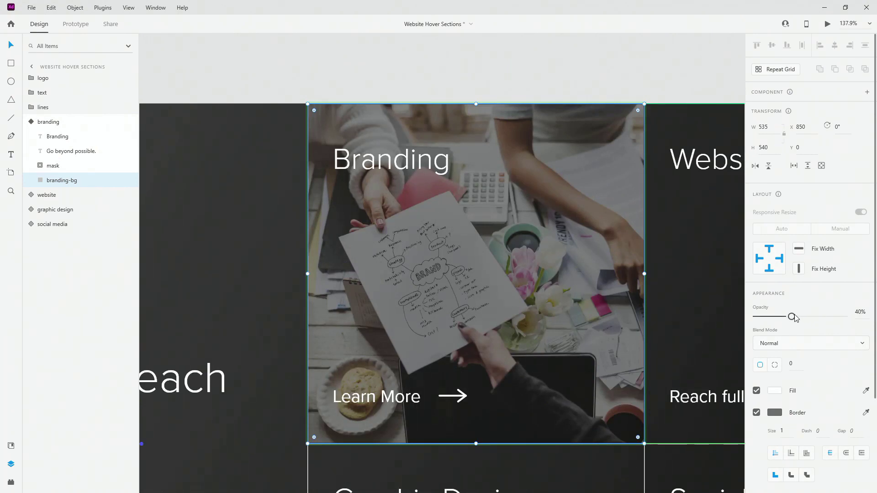
drag(792, 317, 845, 317)
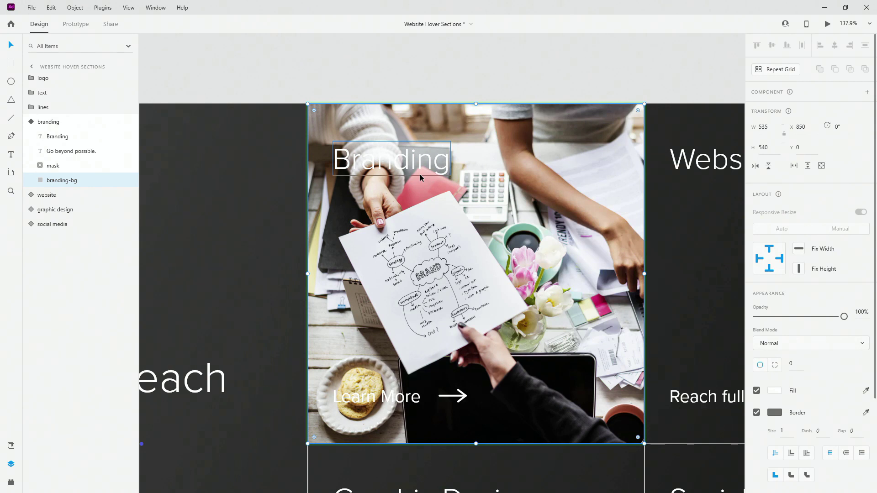
key(4)
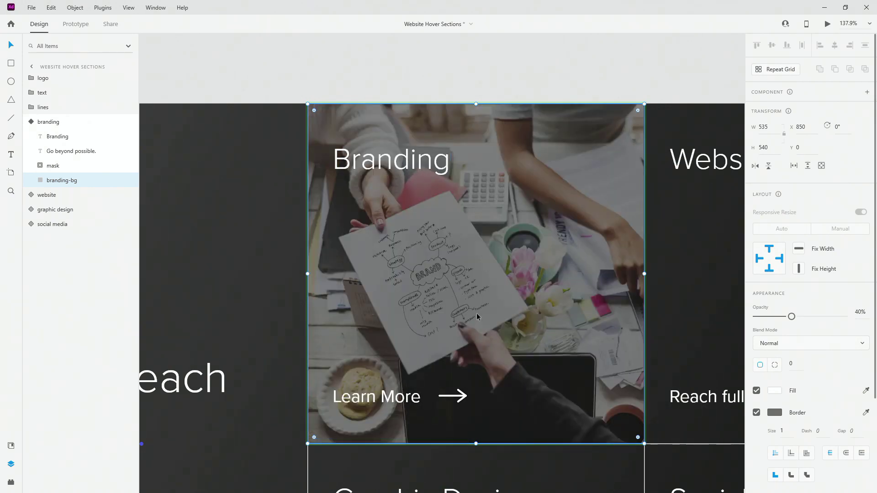
key(ctrl+0)
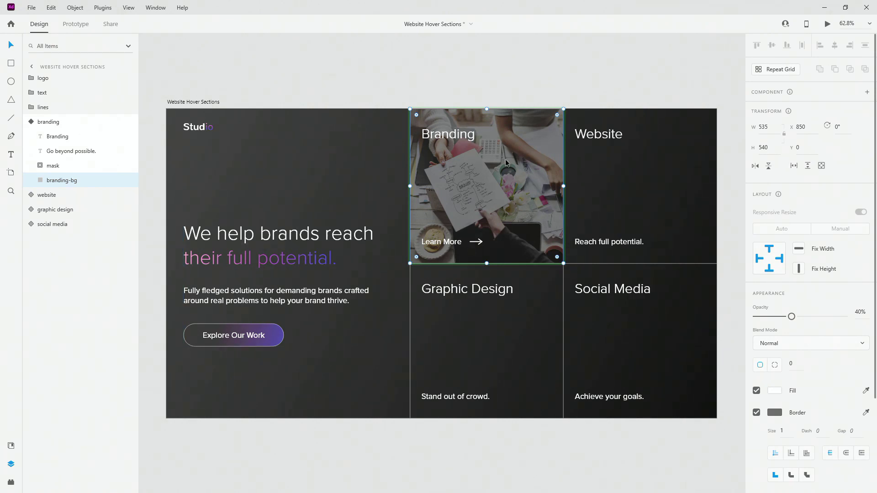
scroll(522, 128, up, 4)
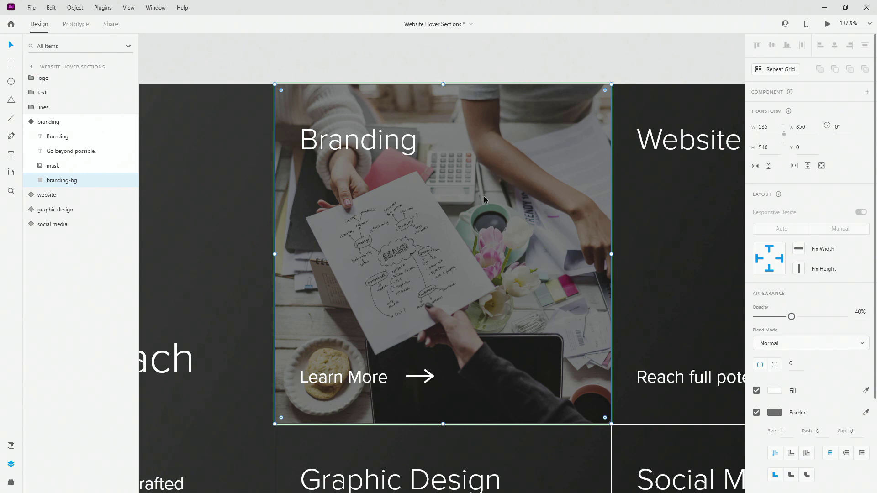
Step: Return the Branding component to its Default State and fit the artboard in view
click(54, 166)
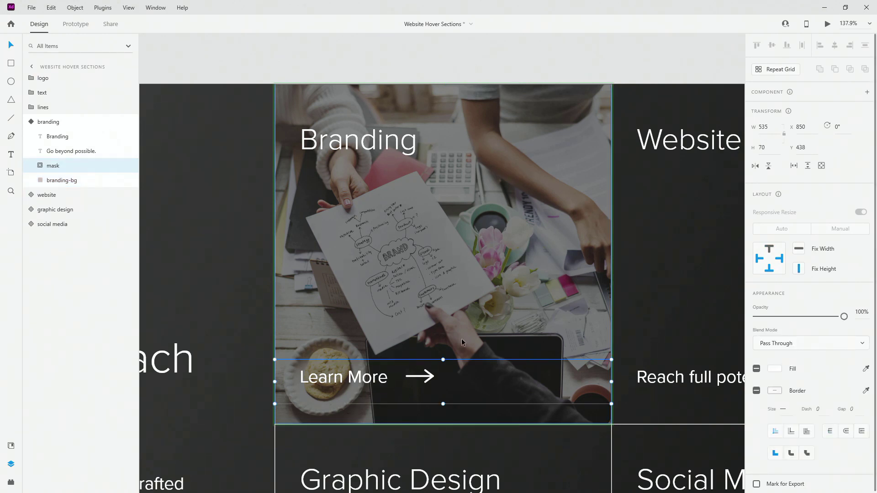
click(36, 127)
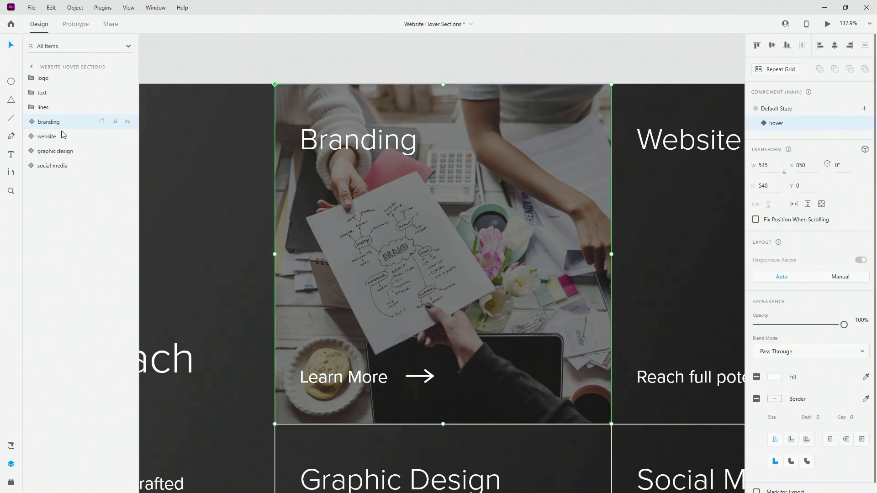
click(796, 112)
key(ctrl+0)
Step: Preview the page hovering over the tiles, then switch to Prototype mode
key(ctrl+Return)
mouse_move(654, 112)
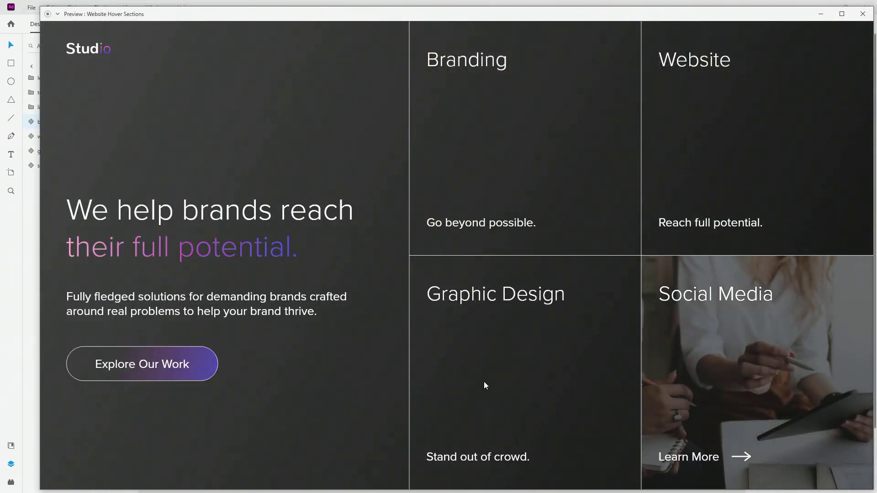
mouse_move(497, 89)
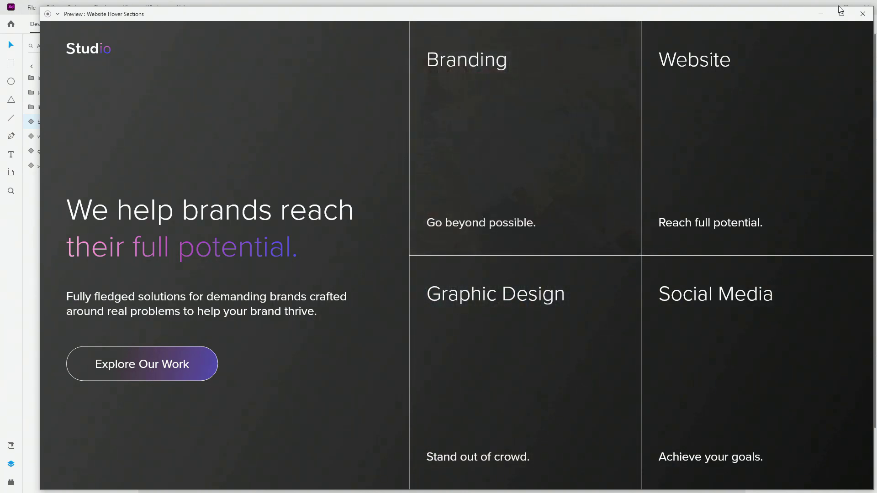
click(862, 13)
click(75, 24)
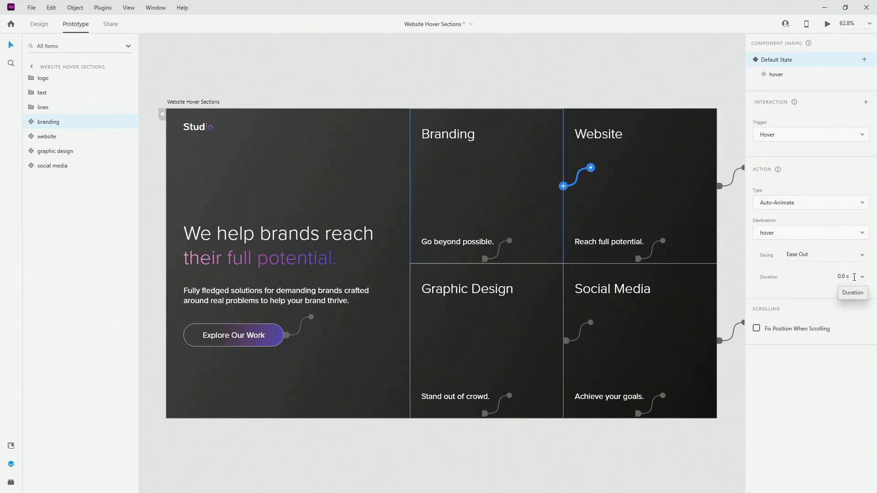
Step: Check the Duration options, keep the hover animation at 0.6 s, and return to Design mode
click(862, 278)
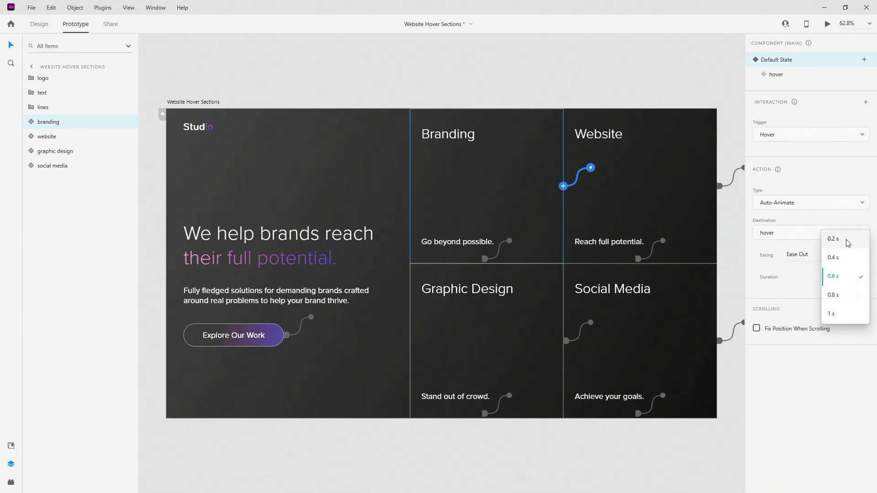
key(Escape)
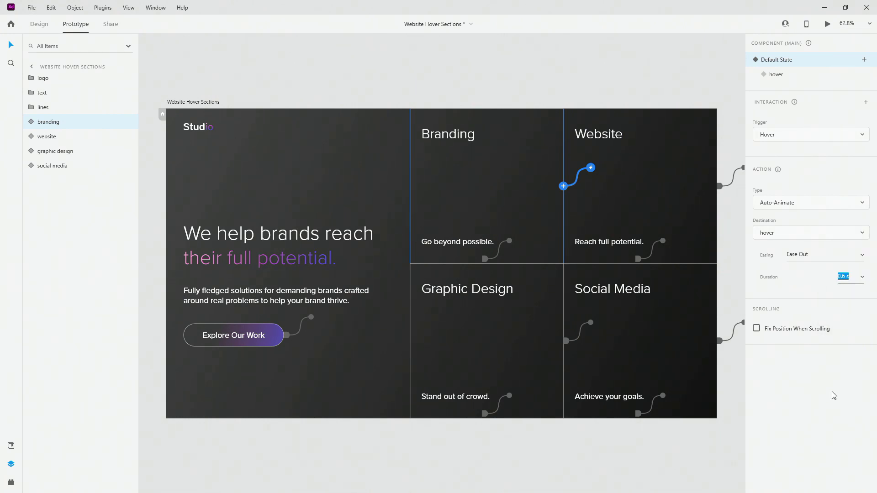
click(44, 23)
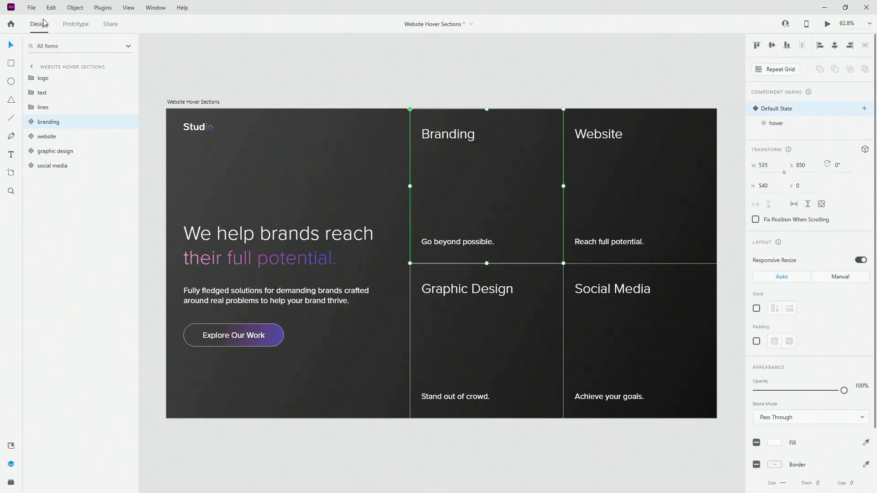
Step: Preview the page with Ctrl+Enter and hover over each tile to check its photo and Learn More arrow
key(ctrl+Return)
mouse_move(551, 108)
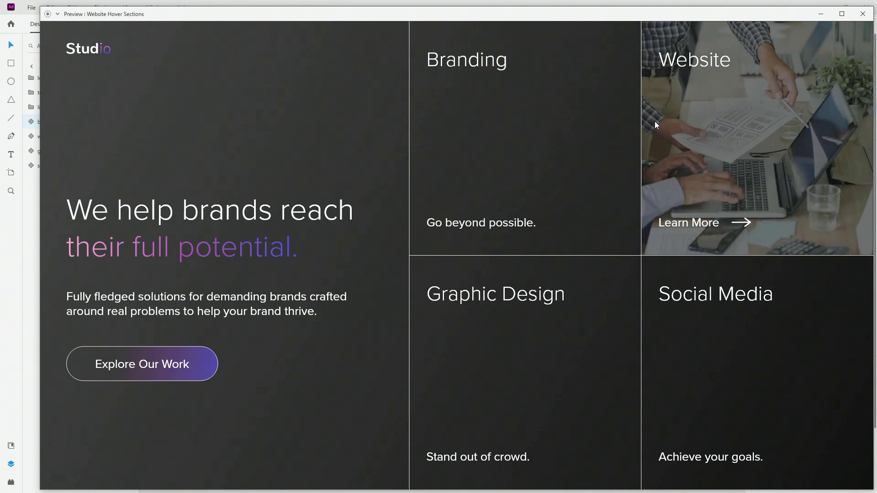
mouse_move(453, 117)
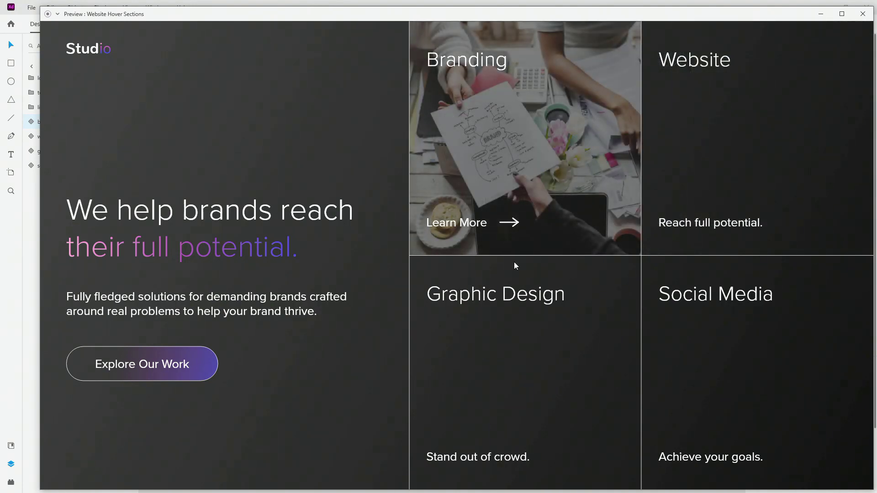
mouse_move(531, 353)
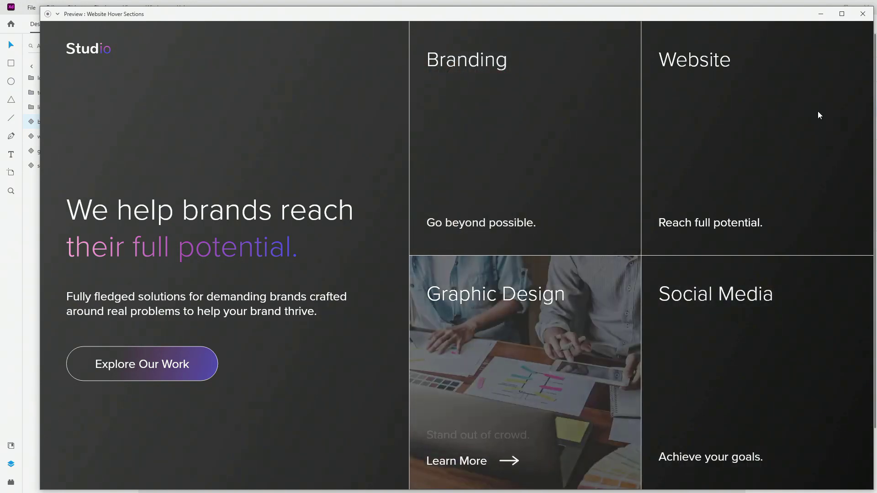
mouse_move(819, 115)
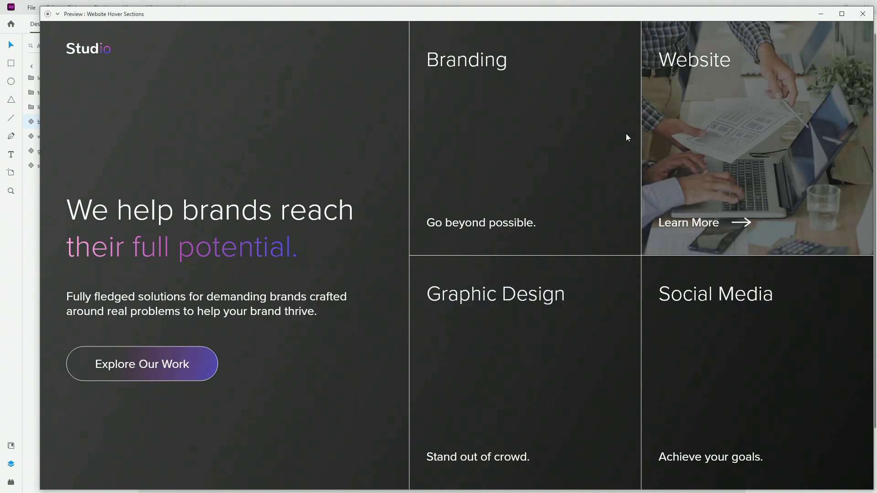
mouse_move(613, 140)
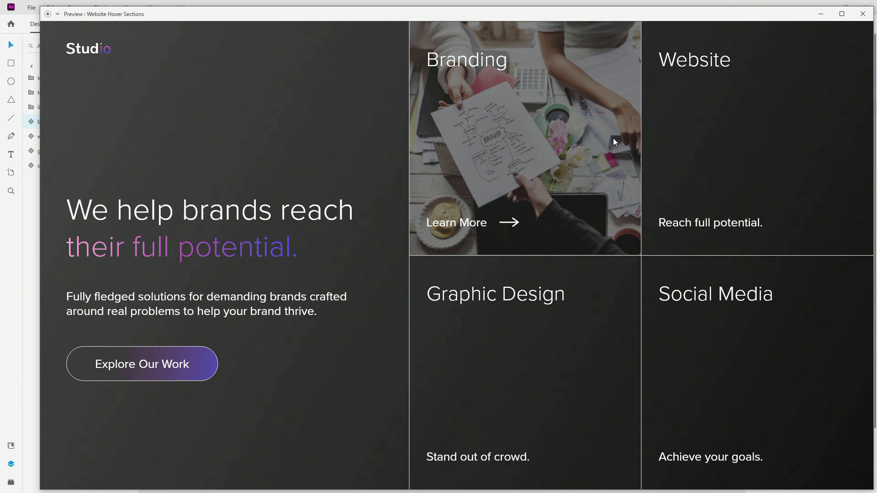
click(841, 14)
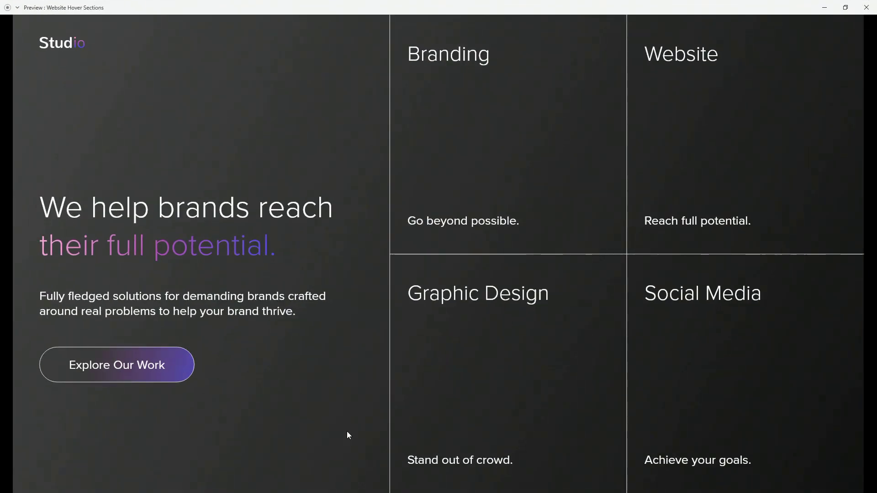
mouse_move(421, 182)
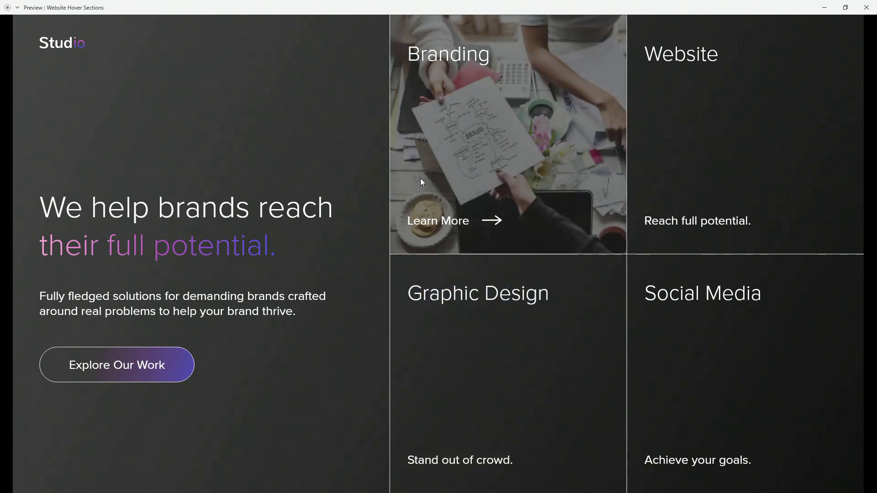